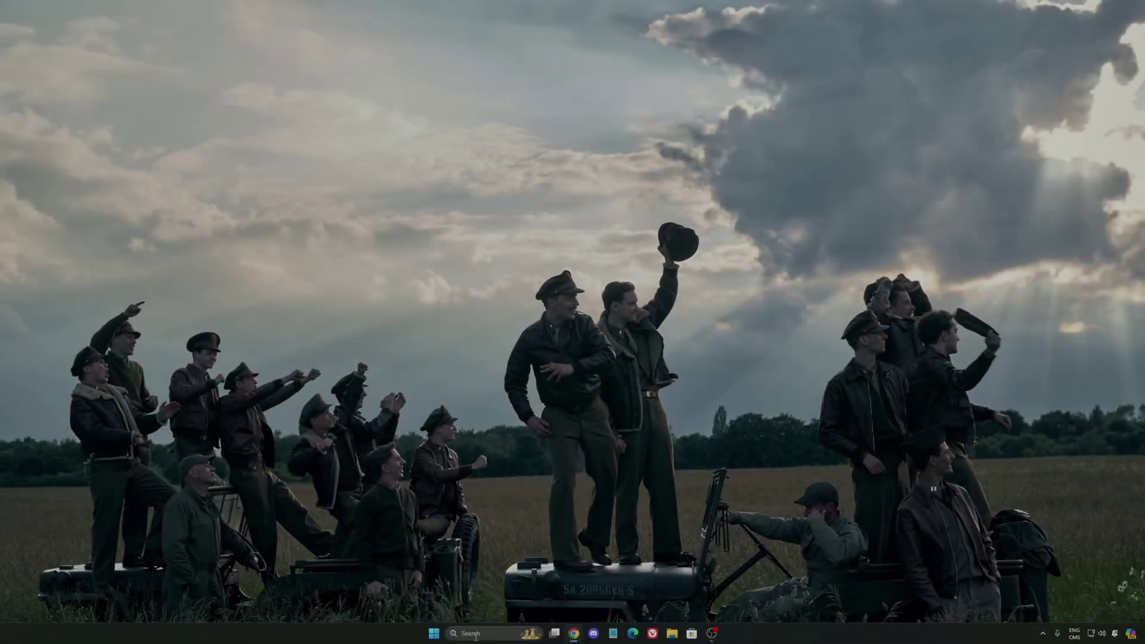
Search the taskbar for 'settings' and launch the Windows Settings app.
left_click(471, 633)
type("settings")
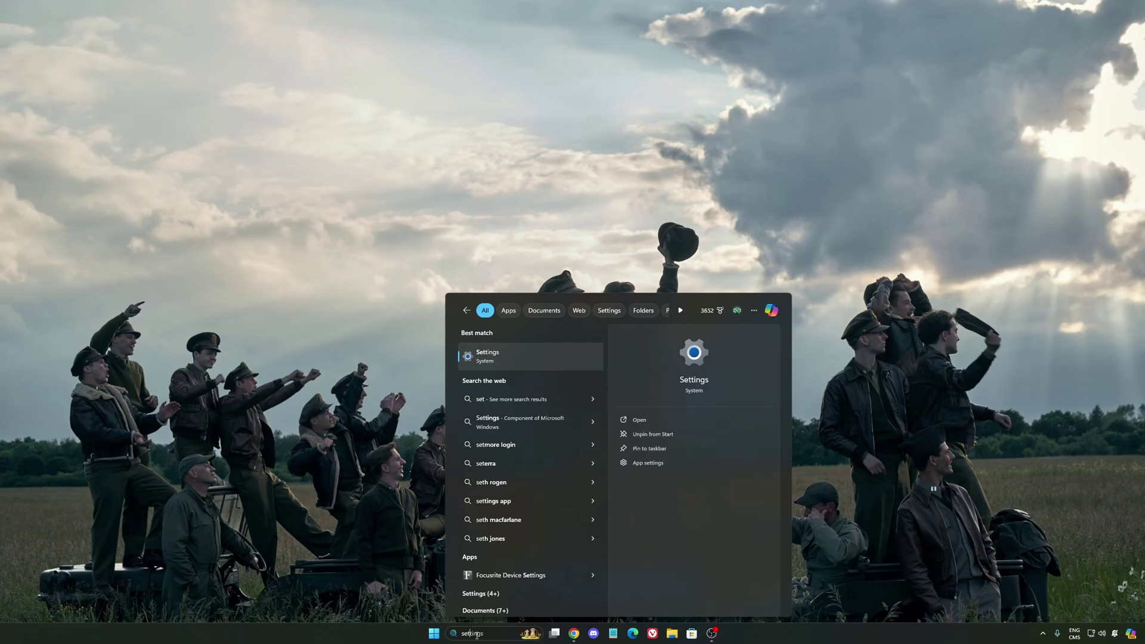
type("i")
key("Return")
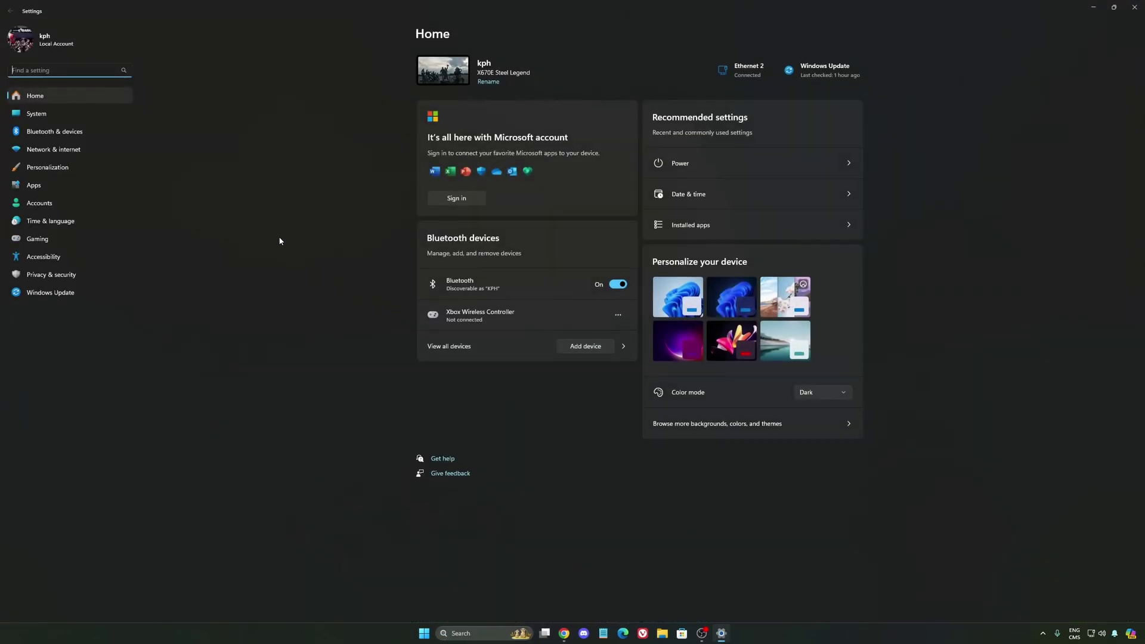
Go to the Gaming section and open the Game Bar page.
left_click(37, 240)
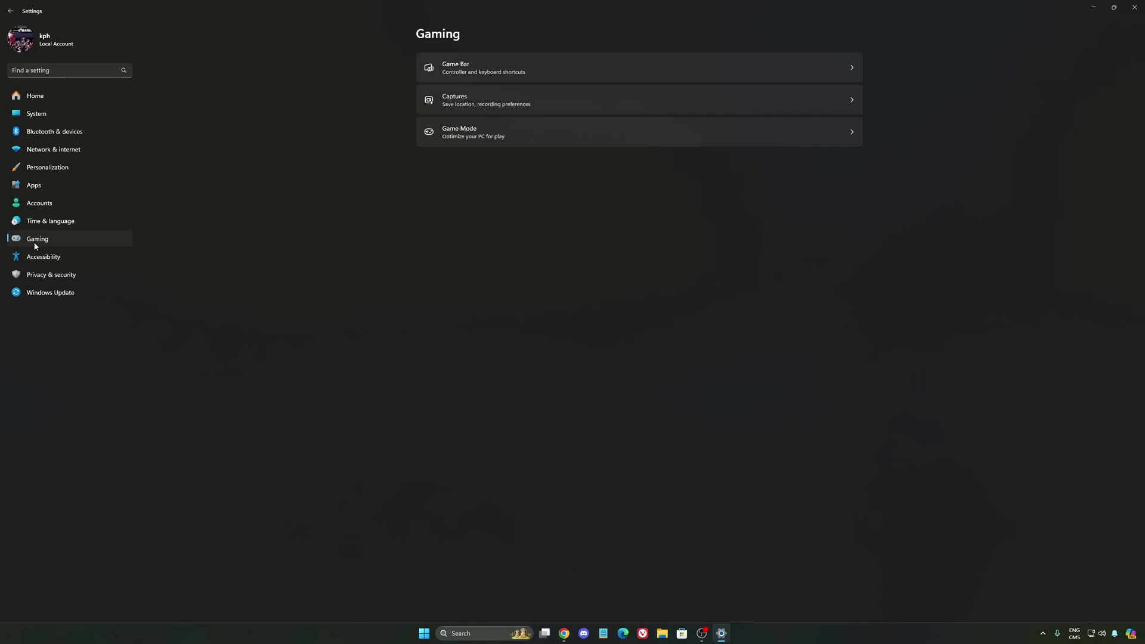
left_click(459, 70)
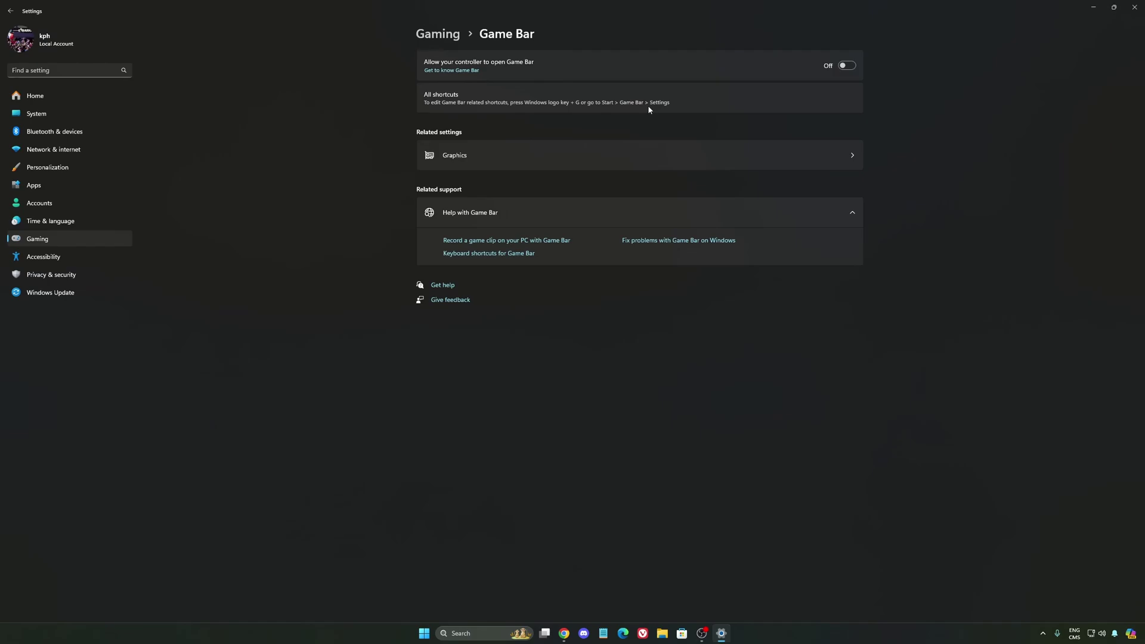
Review the default graphics settings and Captures, then confirm Game Mode is on.
left_click(536, 159)
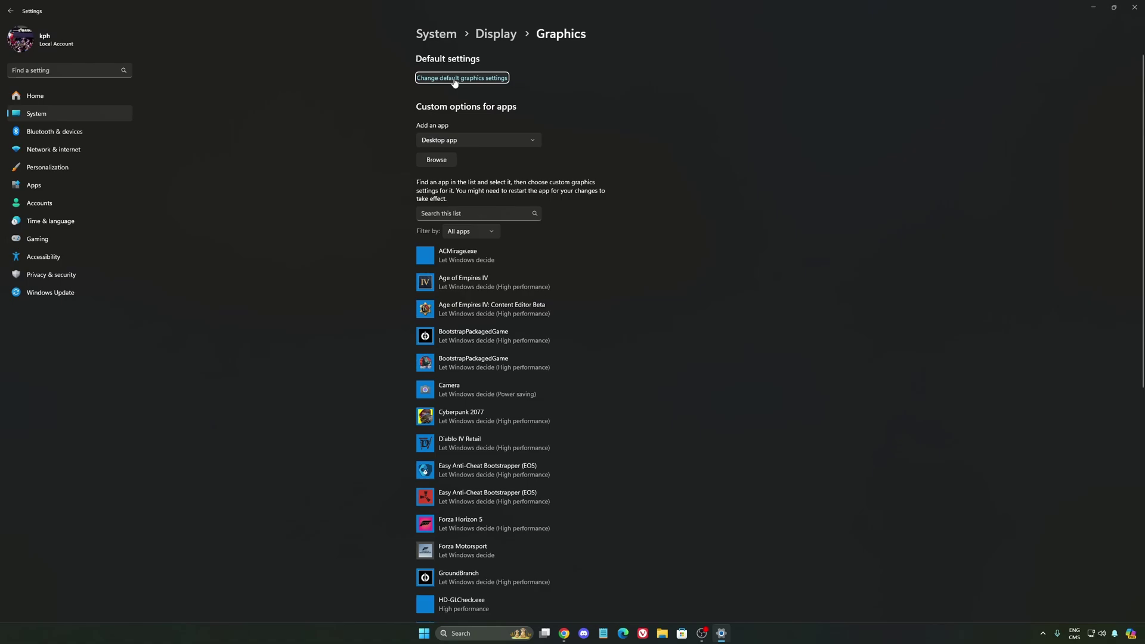
left_click(470, 78)
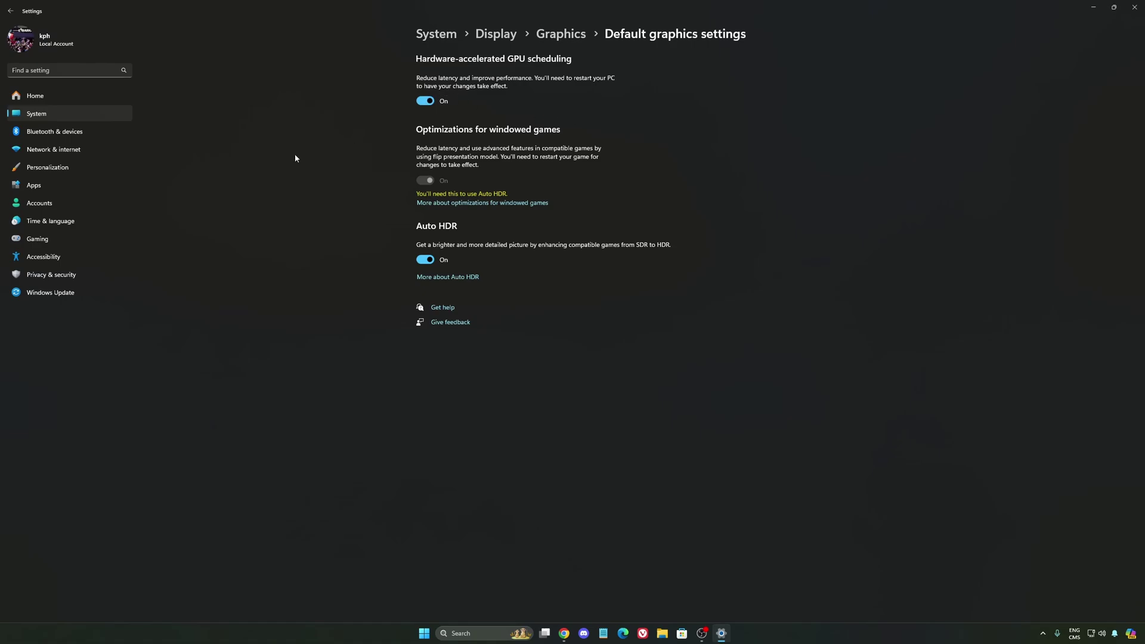
left_click(56, 238)
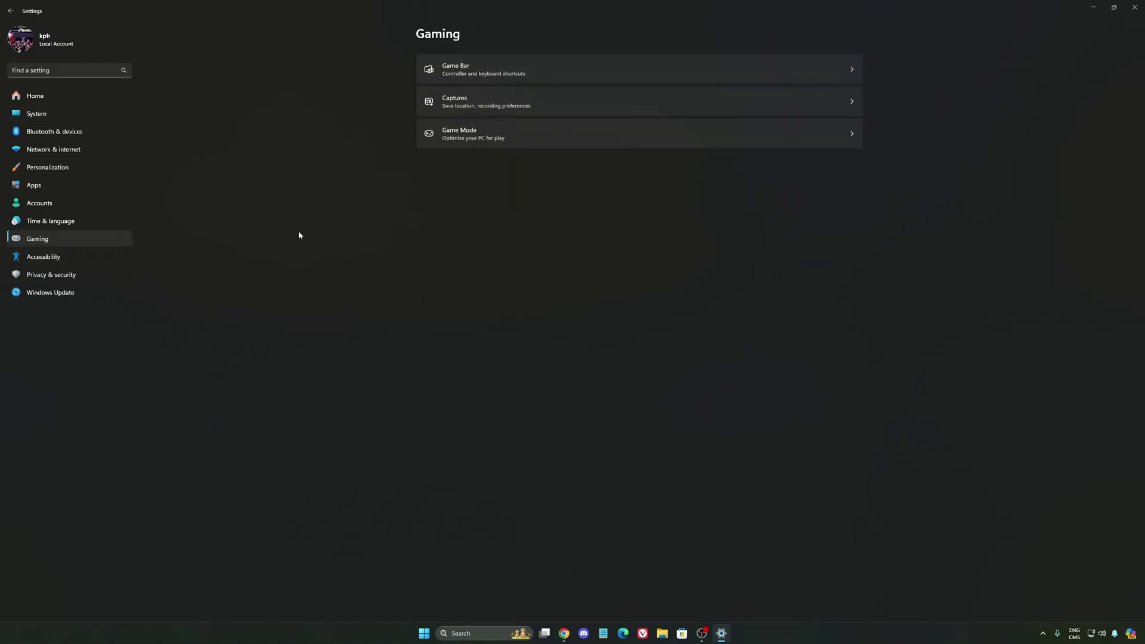
left_click(569, 110)
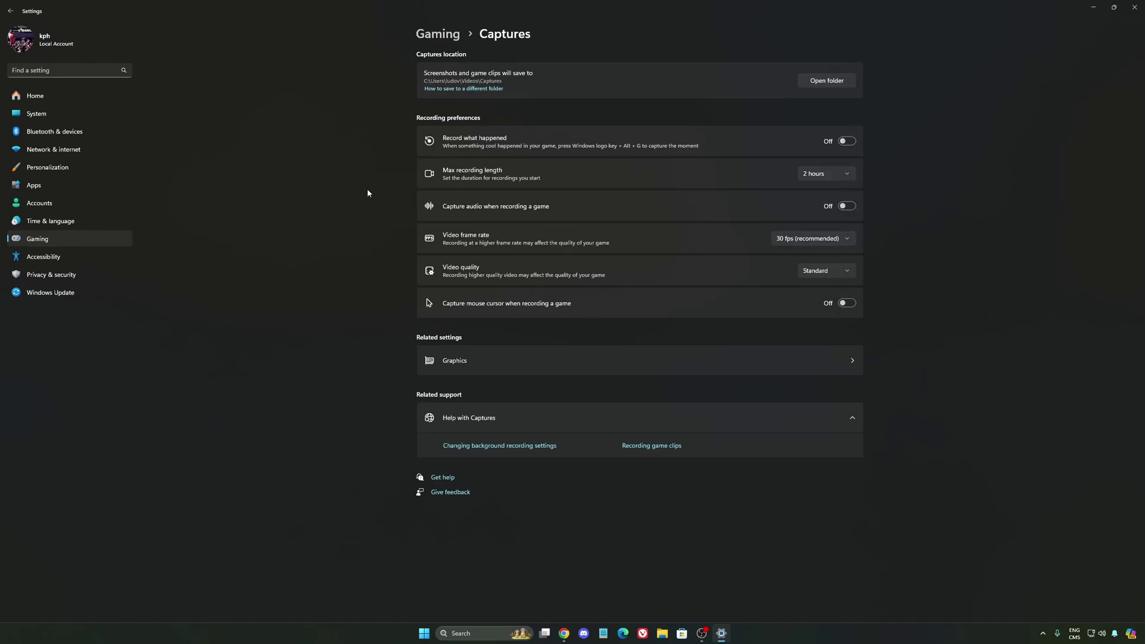
left_click(84, 244)
left_click(528, 132)
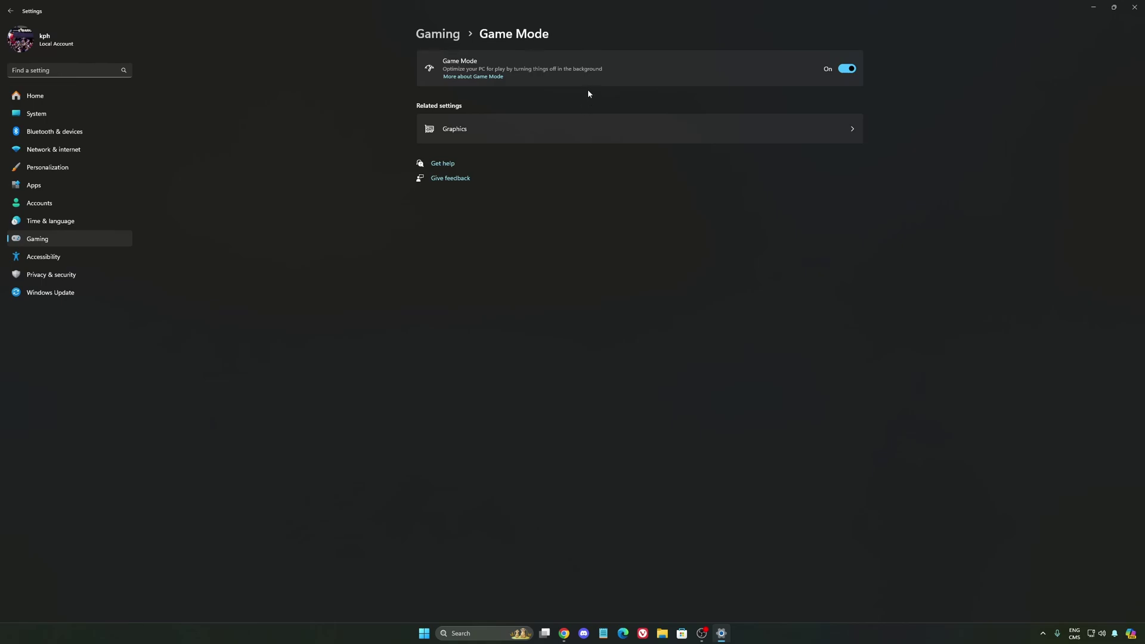
Check System > Power and leave the power mode at Balanced.
left_click(52, 114)
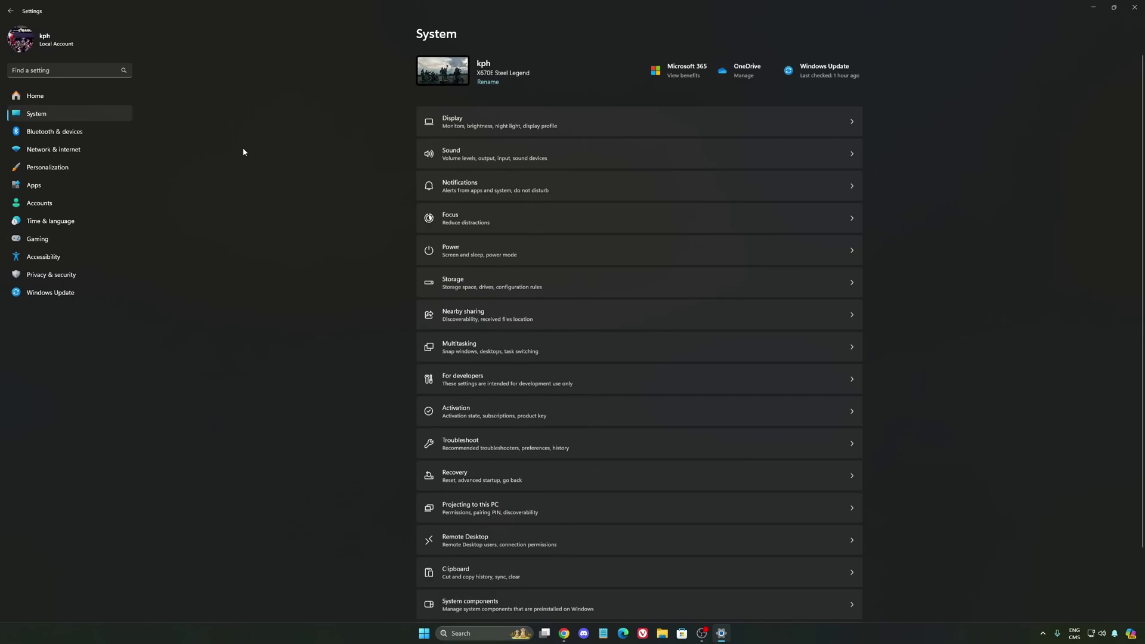
left_click(548, 250)
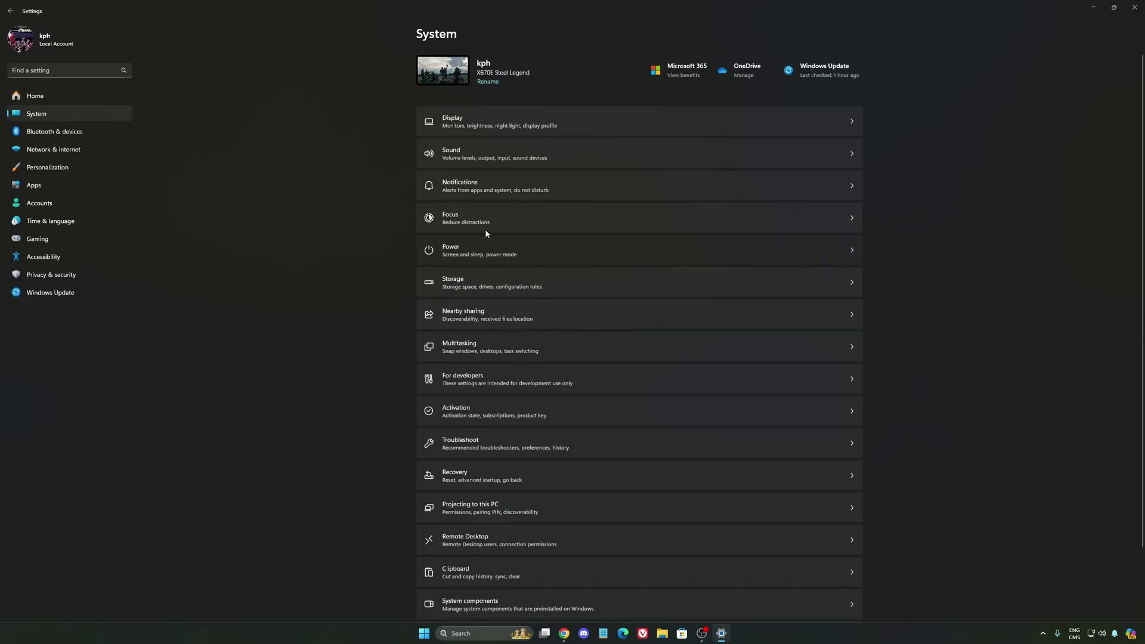
left_click(841, 165)
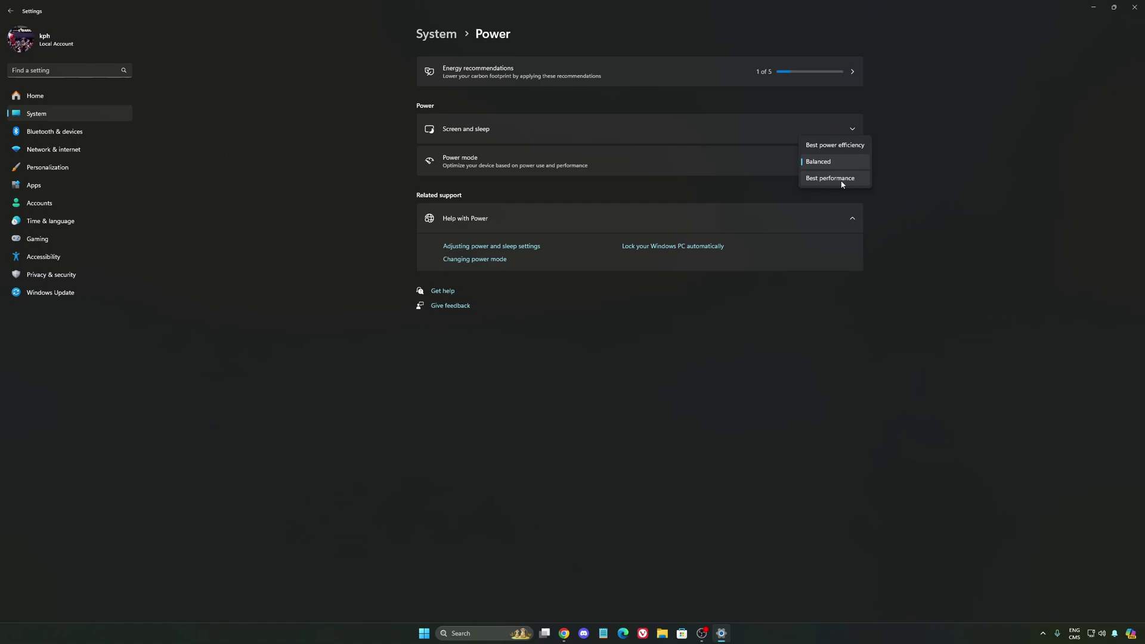
left_click(818, 166)
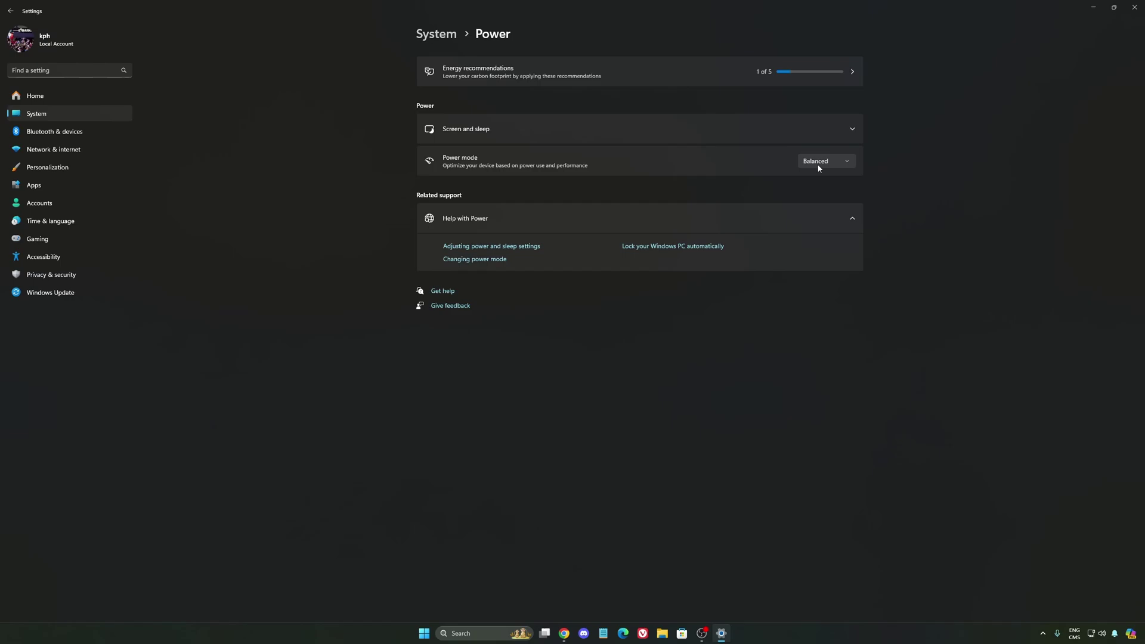
left_click(823, 161)
left_click(927, 186)
Return to Home and check that Windows Update reports the PC up to date.
left_click(63, 100)
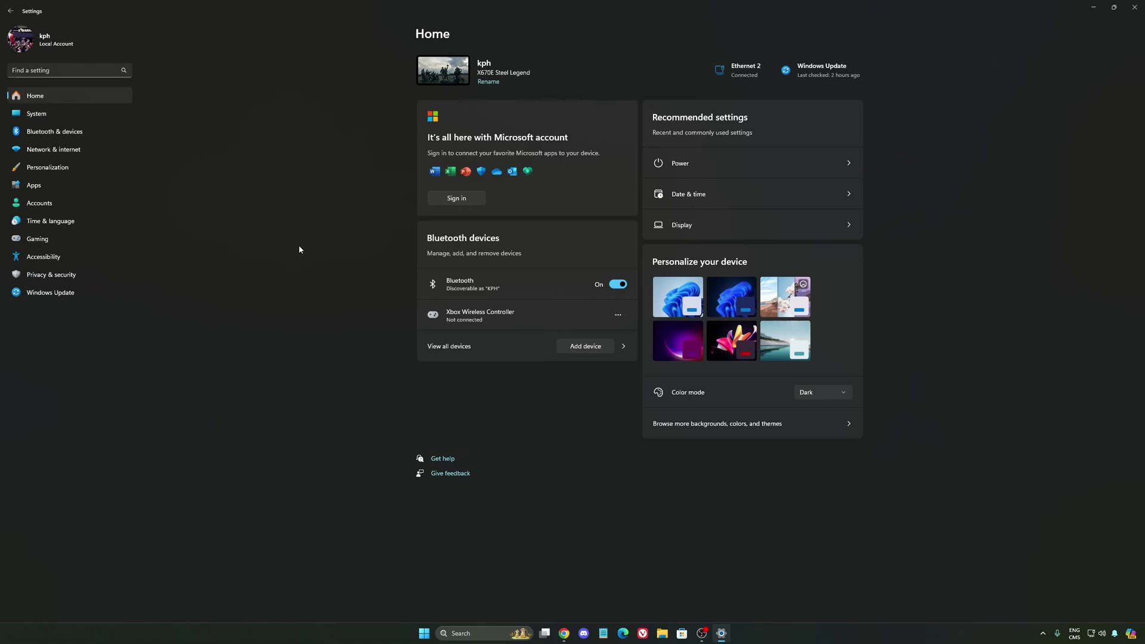
left_click(77, 295)
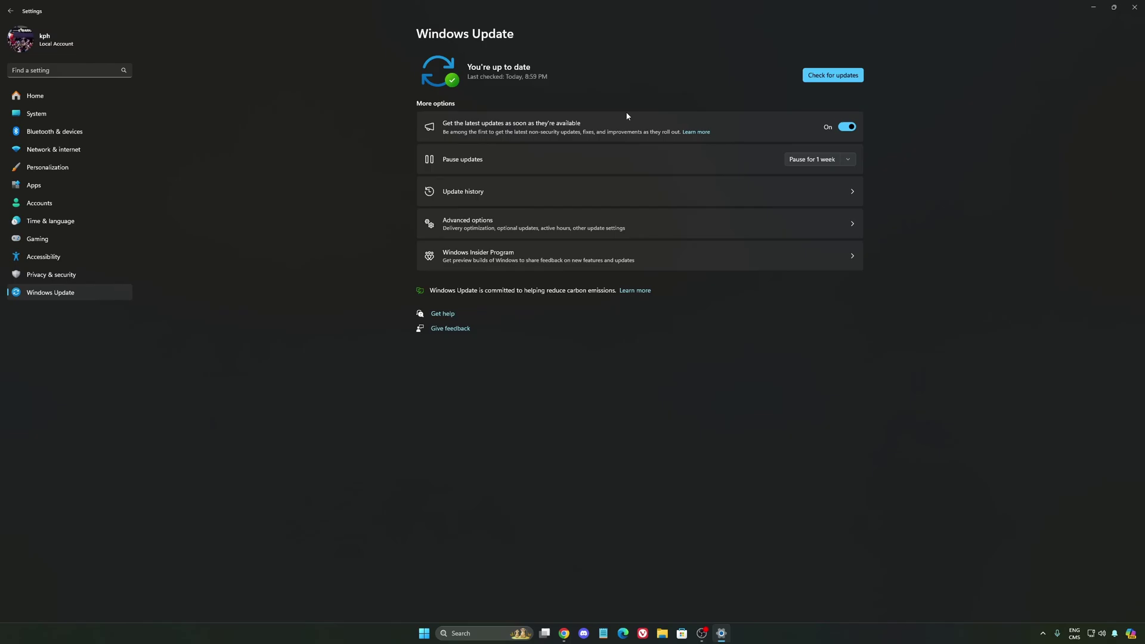
Close Settings, switch off the NVIDIA app overlay under Settings > Features, and minimize it.
left_click(1134, 7)
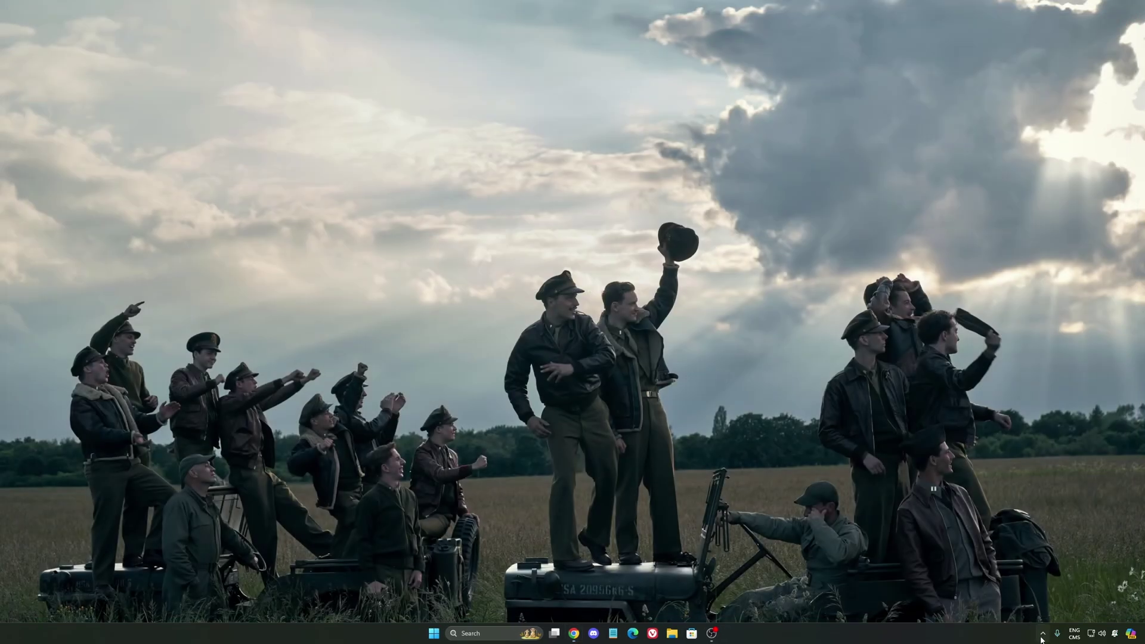
left_click(1042, 634)
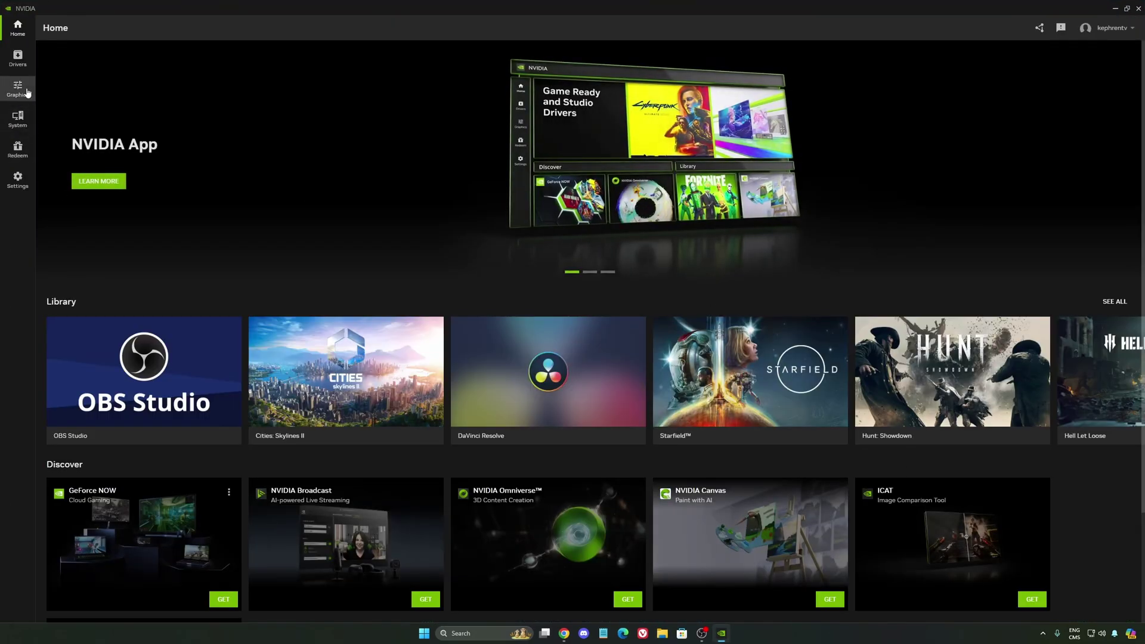
left_click(27, 92)
left_click(18, 179)
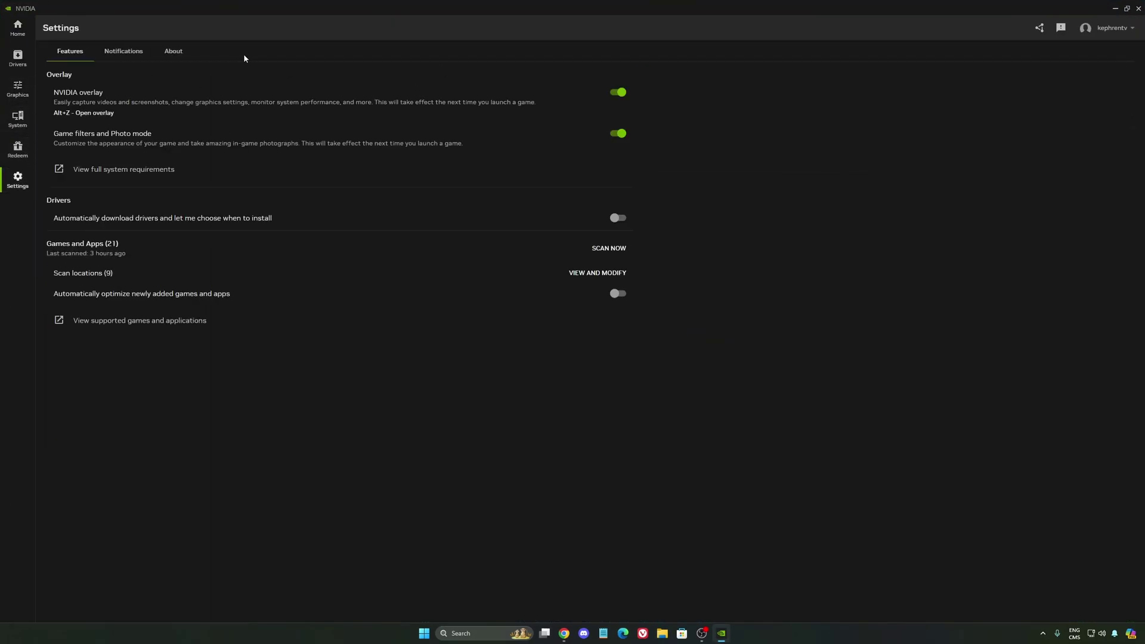
left_click(618, 93)
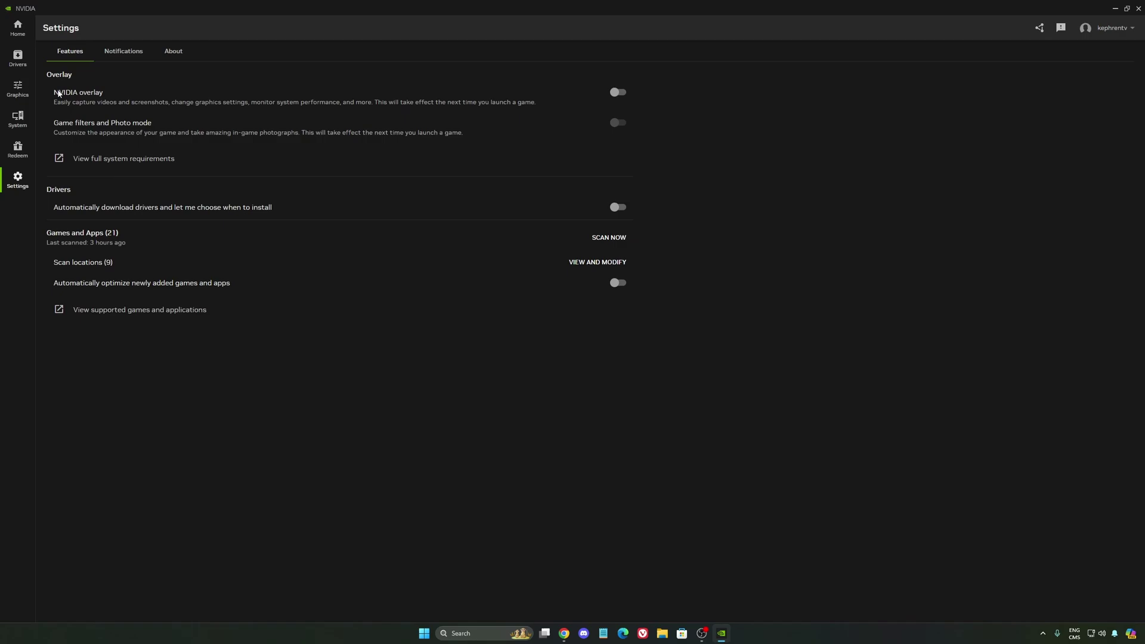
left_click(1113, 9)
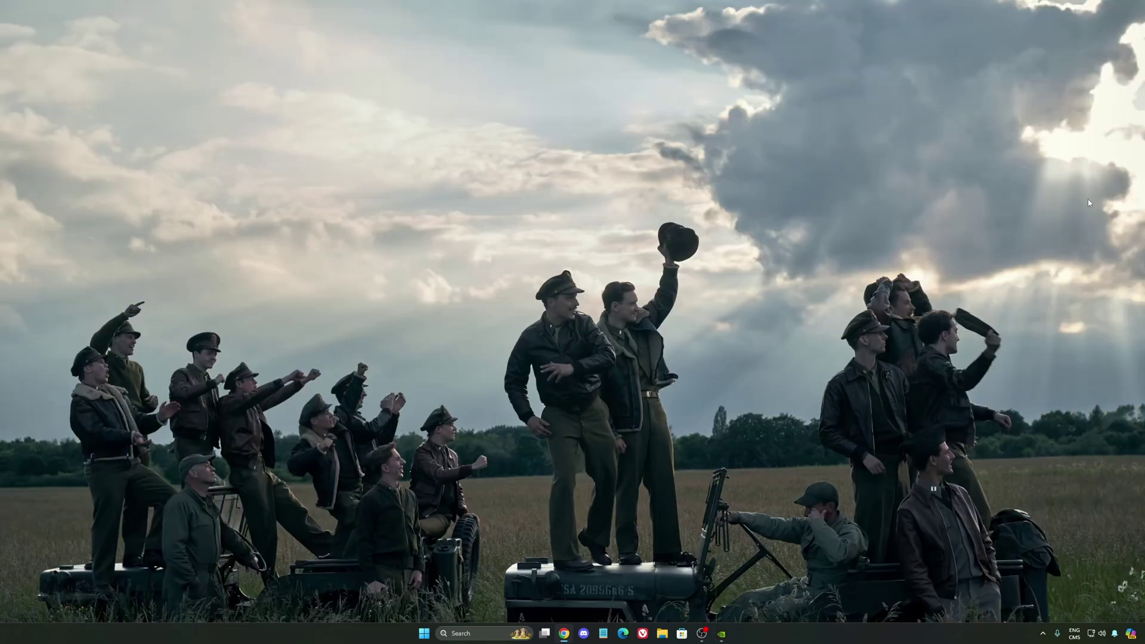
Open NVIDIA Control Panel to the Manage 3D Settings global settings list.
left_click(1043, 633)
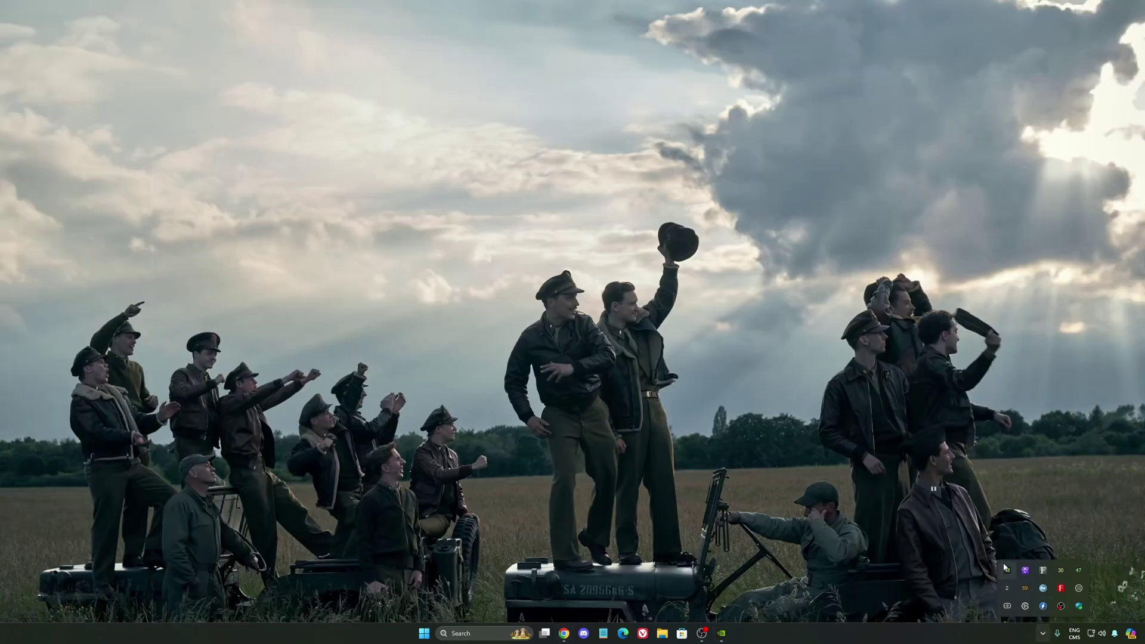
left_click(915, 378)
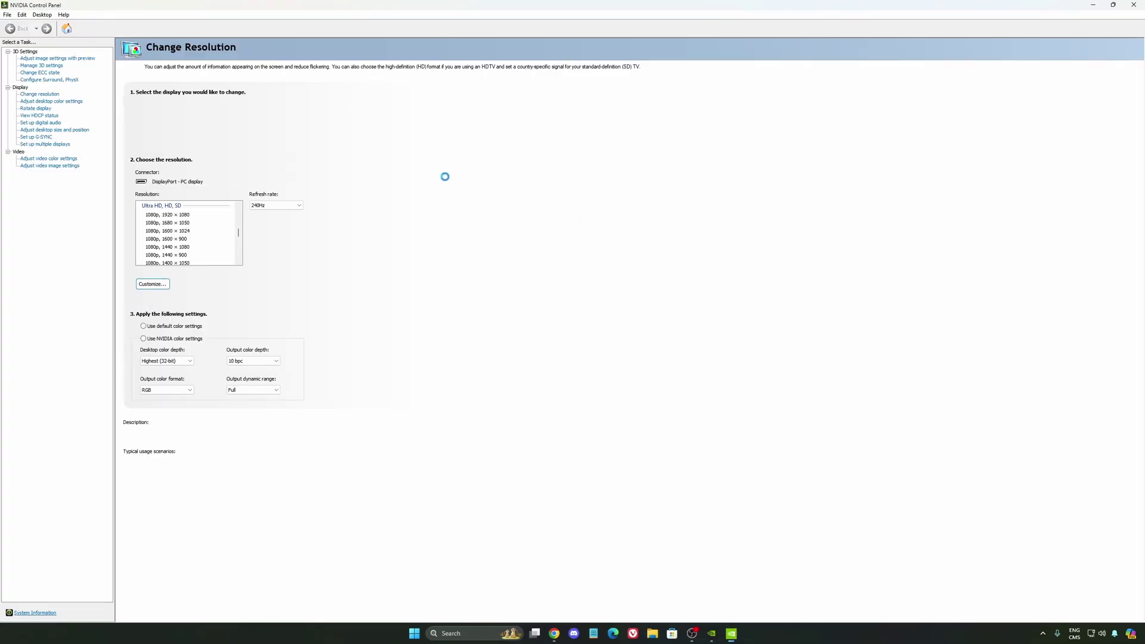
left_click(41, 66)
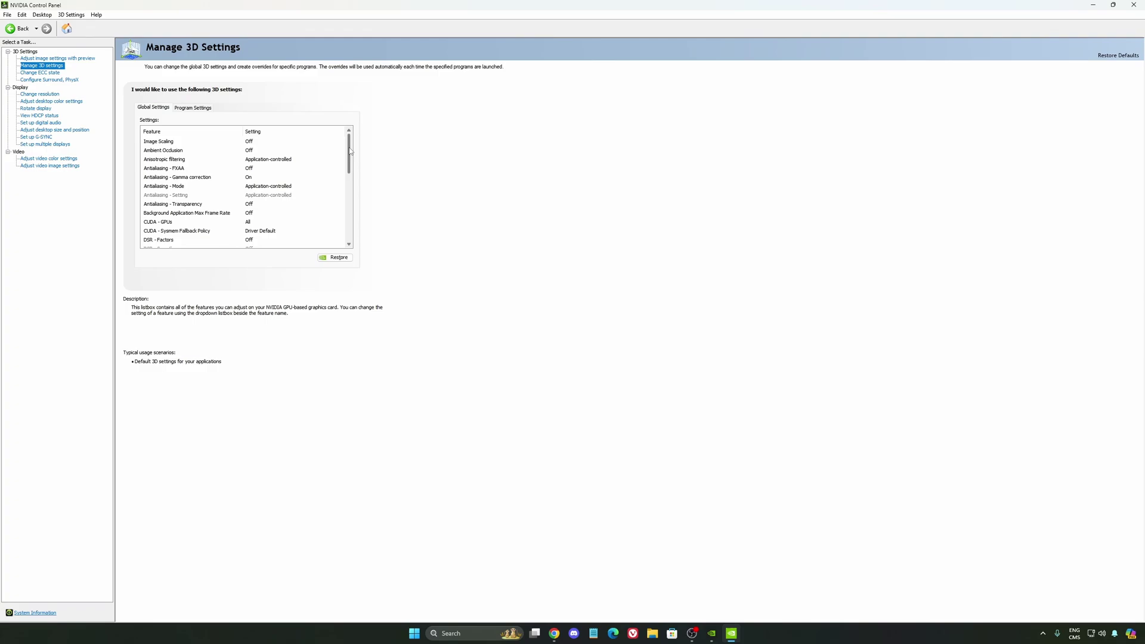
left_click_drag(350, 152, 349, 172)
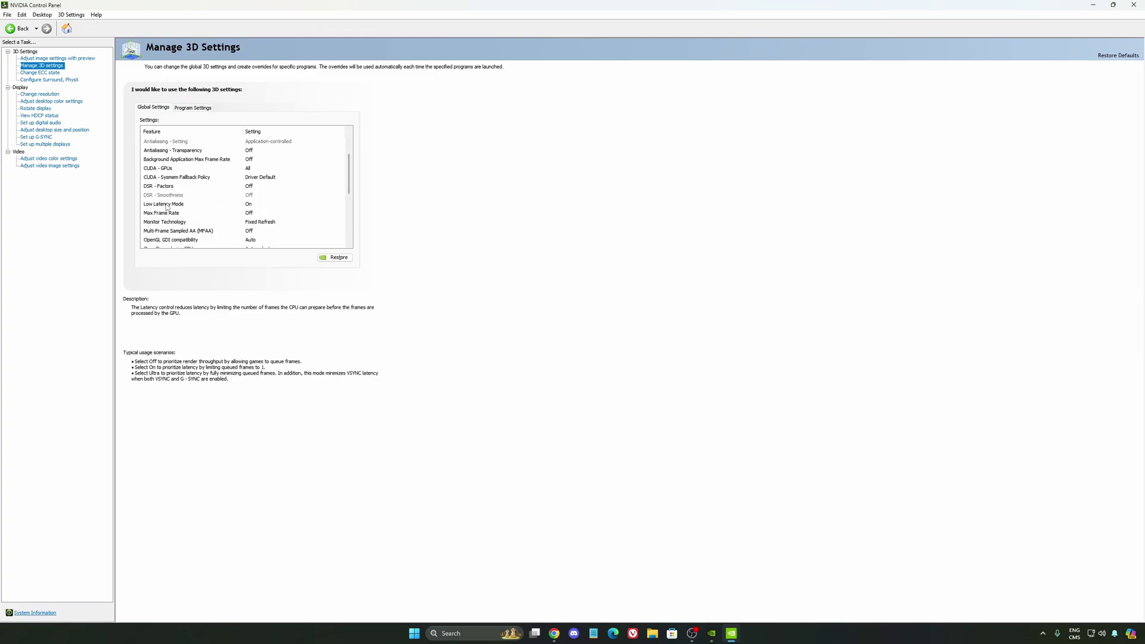
scroll(322, 179, "down", 3)
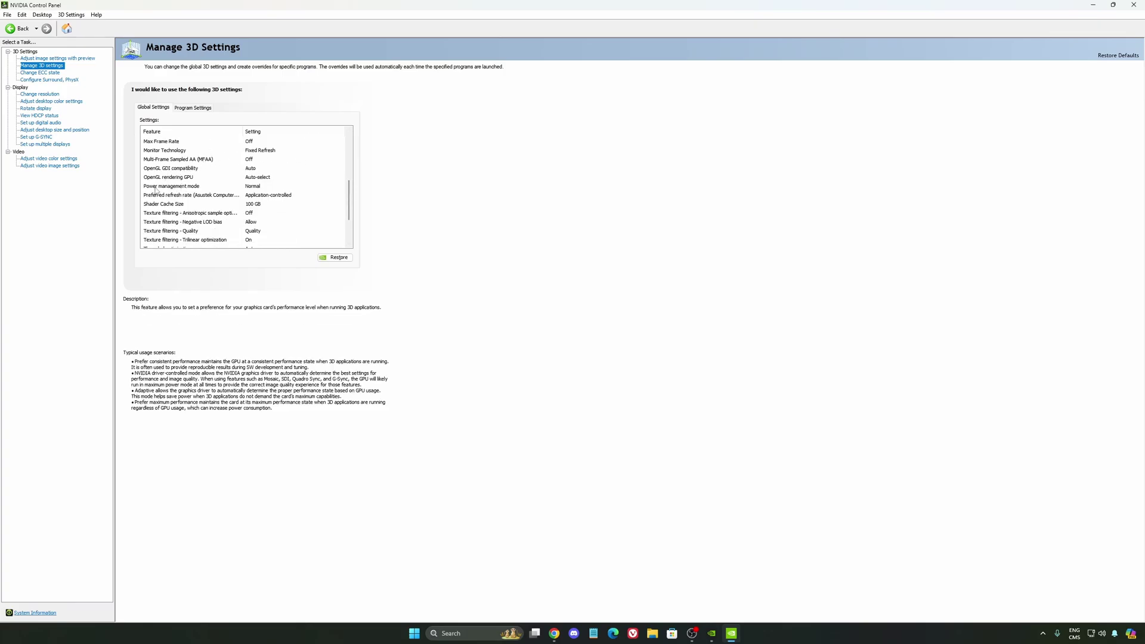
Keep global Power management mode at Normal and Shader Cache Size at 100 GB.
left_click(257, 188)
left_click(258, 188)
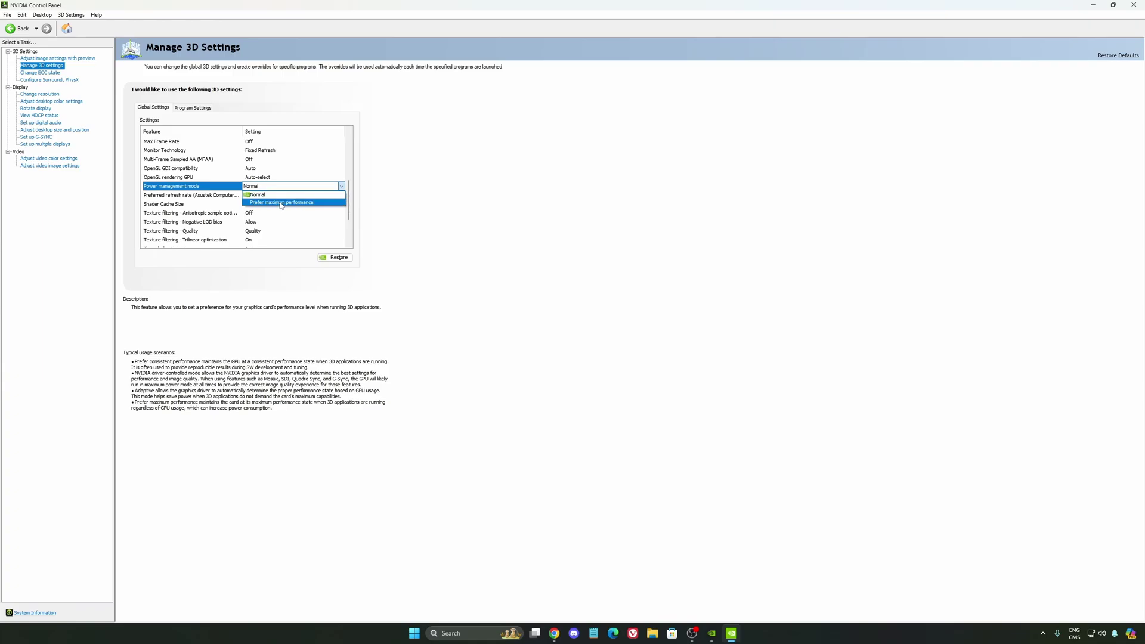
left_click(268, 194)
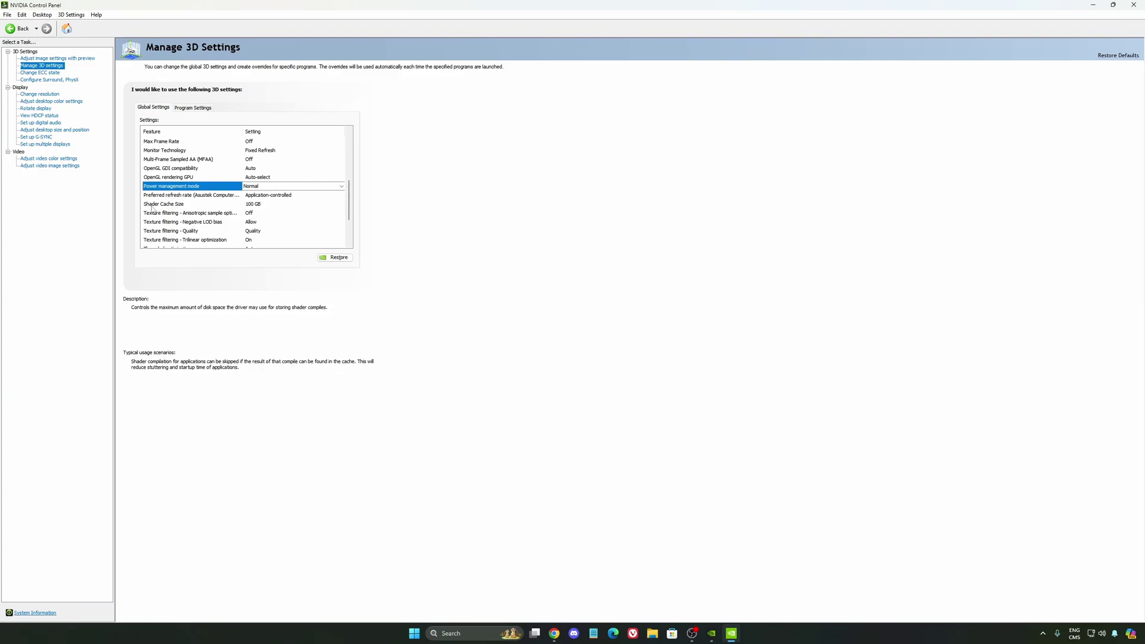
left_click(250, 205)
left_click(274, 204)
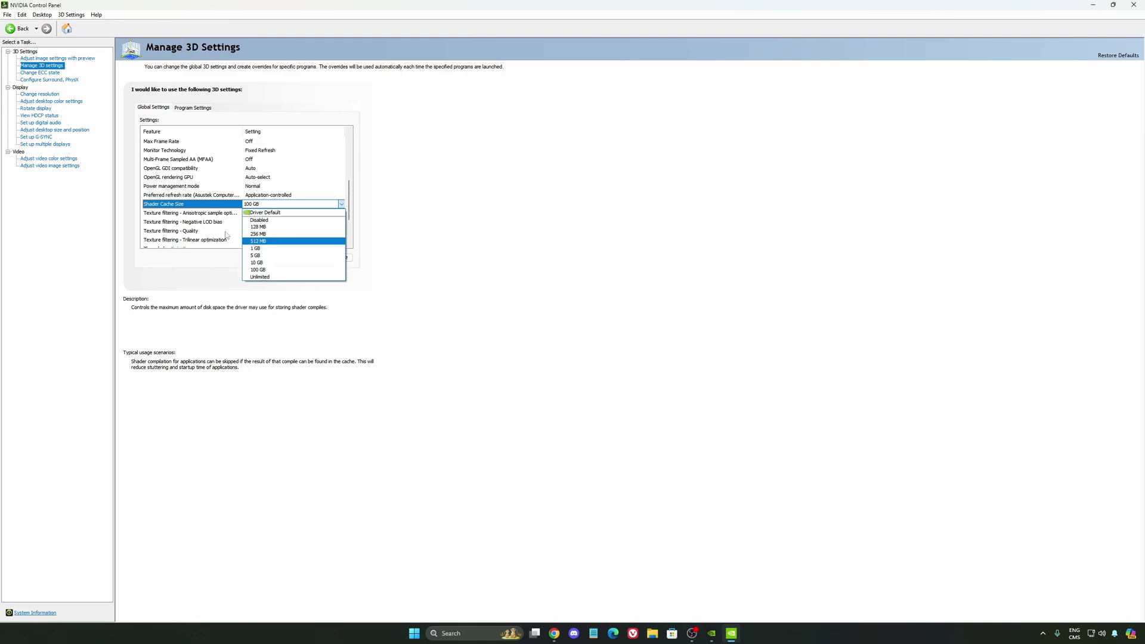
left_click(311, 272)
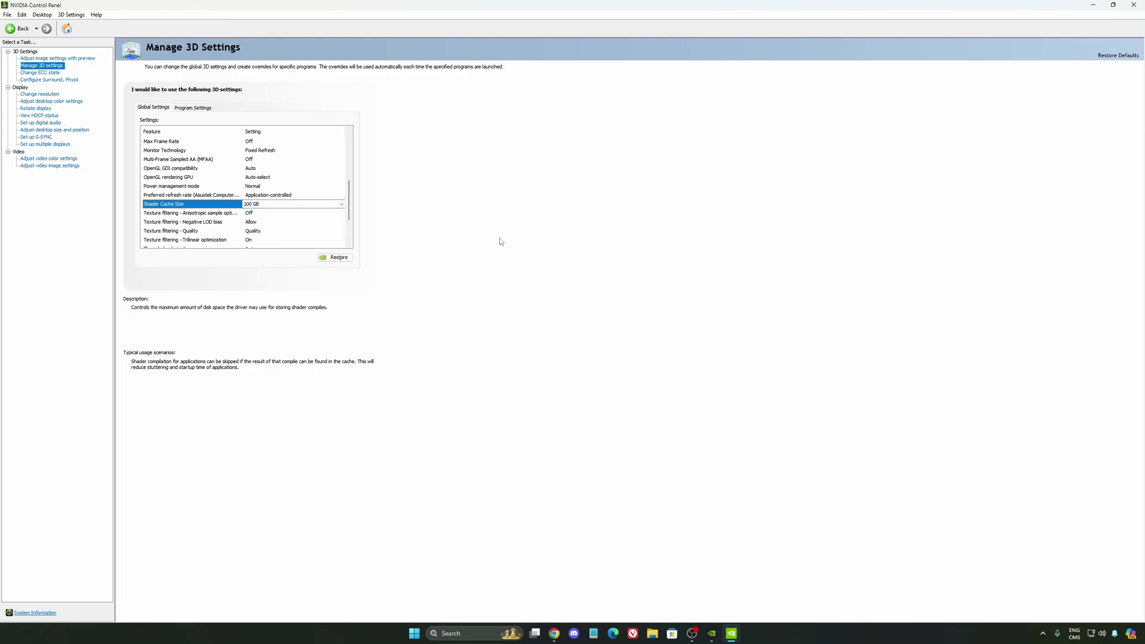
Confirm Change resolution keeps 2560 × 1440 at 240Hz, then view G-SYNC setup.
left_click(39, 94)
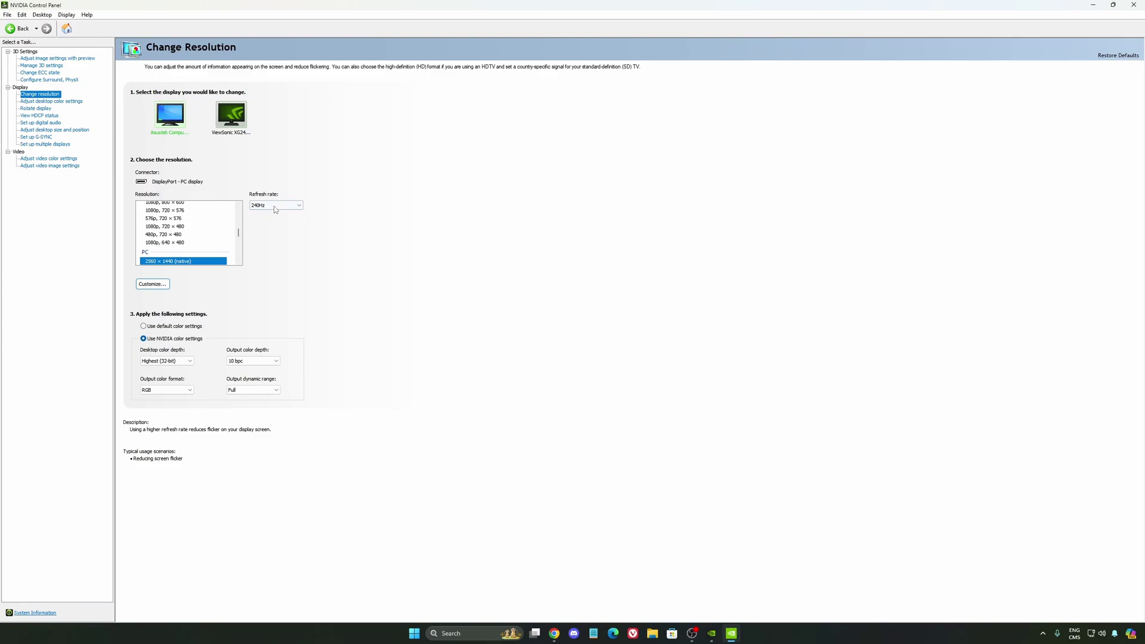
left_click(276, 206)
left_click(374, 213)
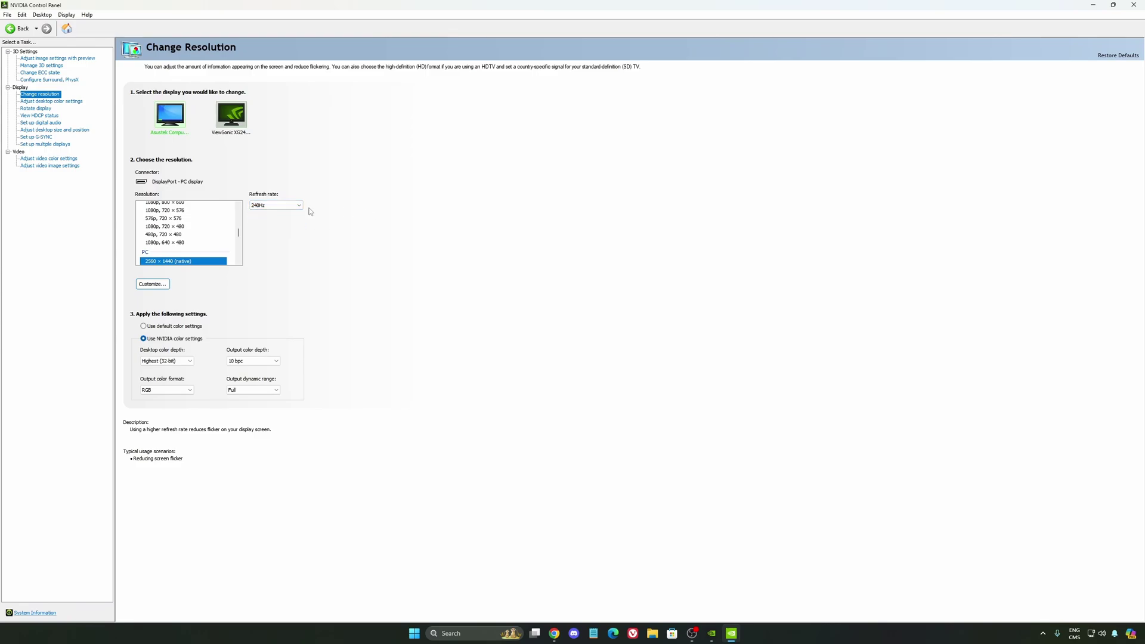
left_click(266, 205)
left_click(398, 213)
left_click(43, 138)
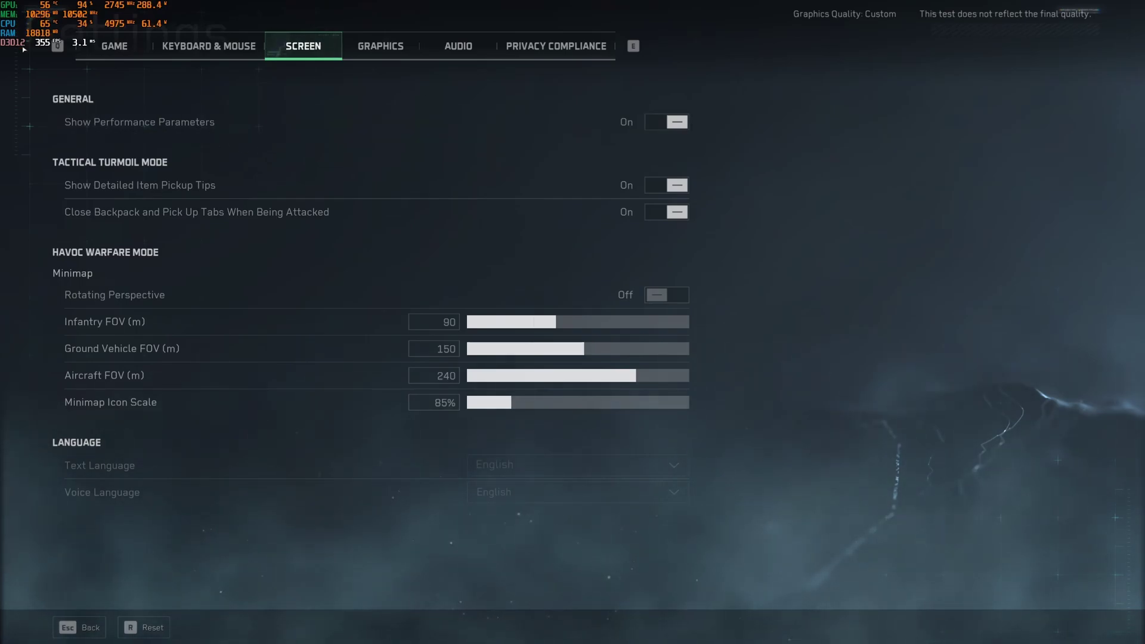
Turn off Show Performance Parameters and keep the NVIDIA GeForce RTX 4090 display adapter.
left_click(333, 122)
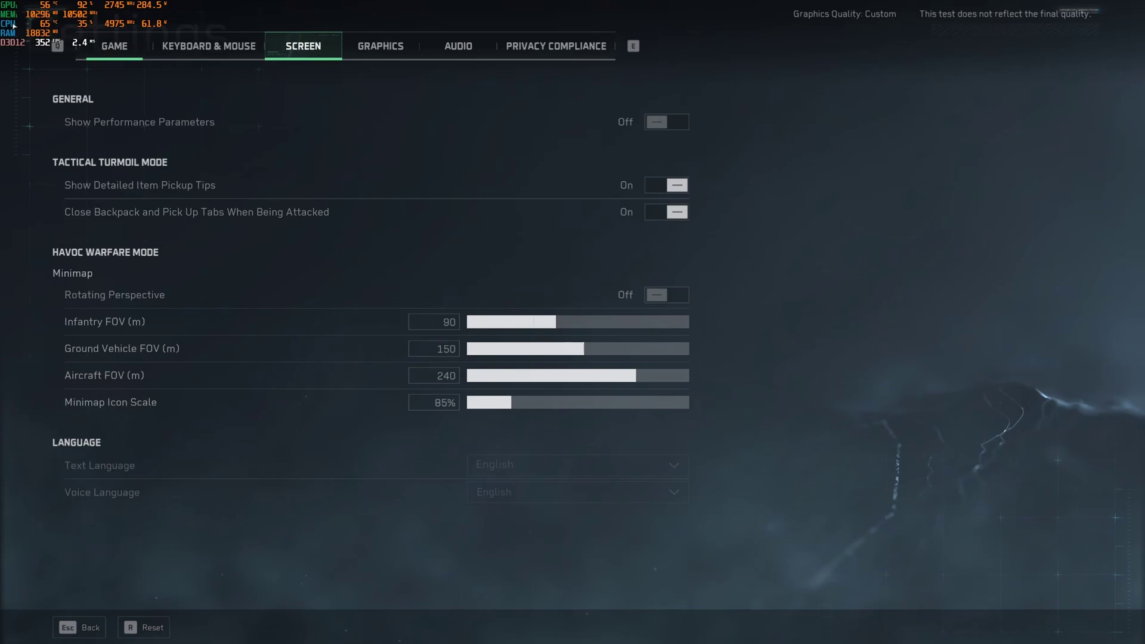
key("e")
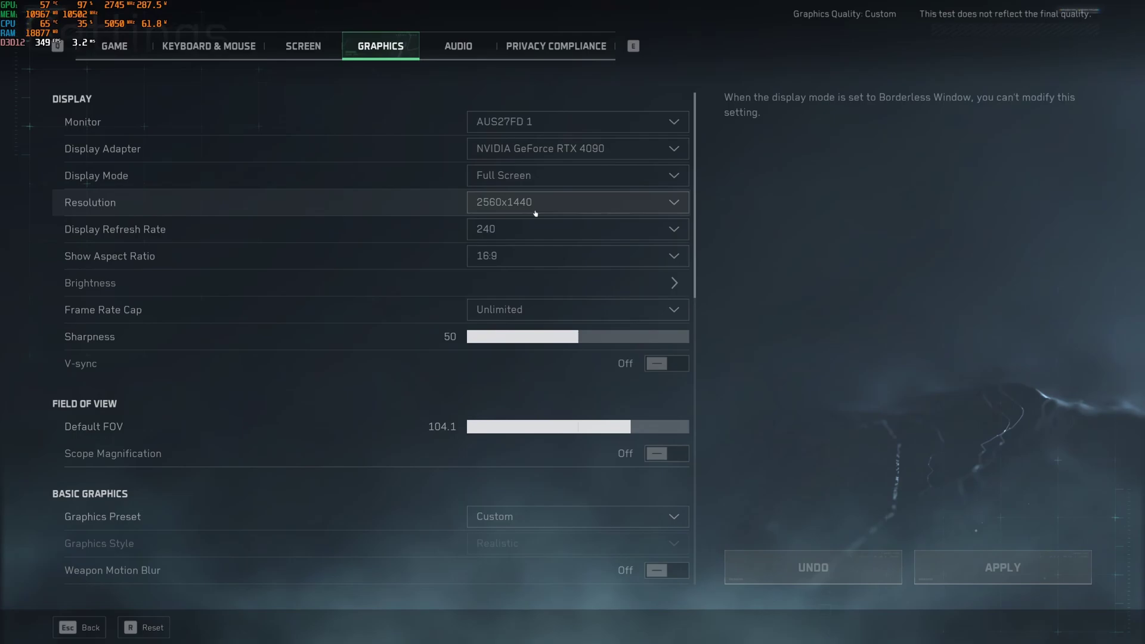
left_click(572, 149)
left_click(557, 188)
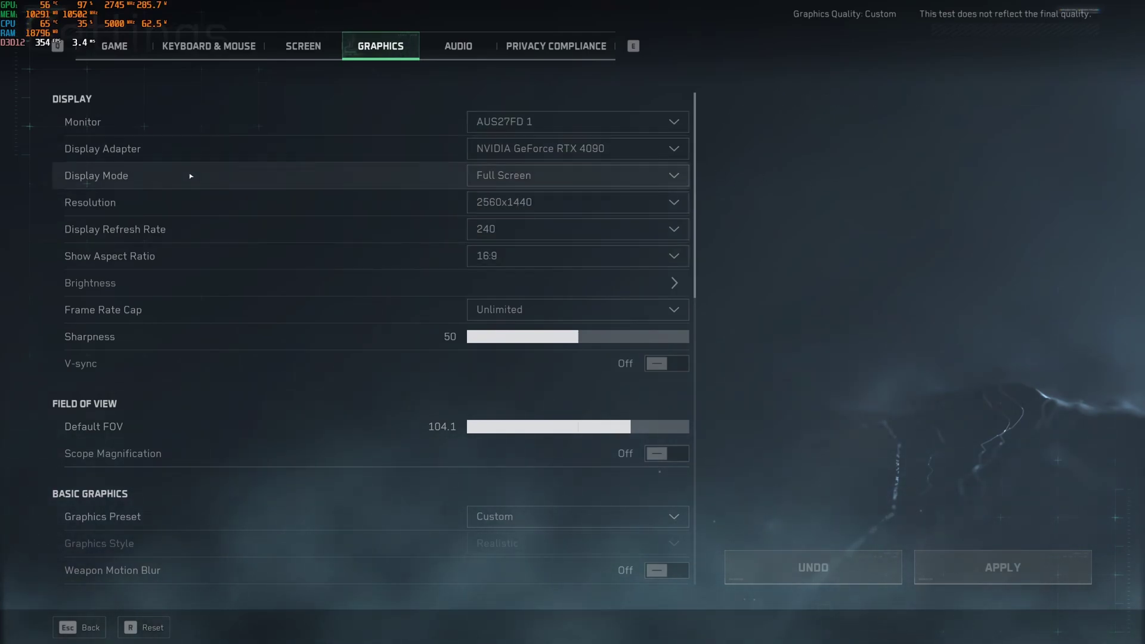
left_click(574, 150)
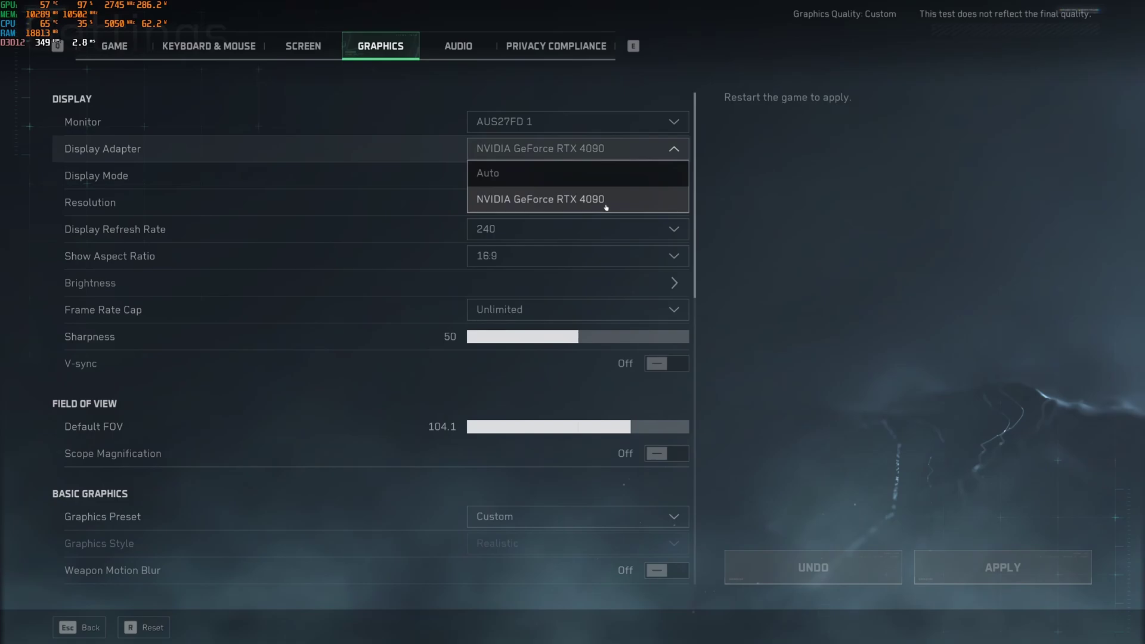
left_click(606, 202)
Keep Full Screen display mode and 240 Hz refresh rate, then scroll through the graphics options.
scroll(564, 205, "down", 1)
scroll(563, 205, "up", 1)
left_click(539, 174)
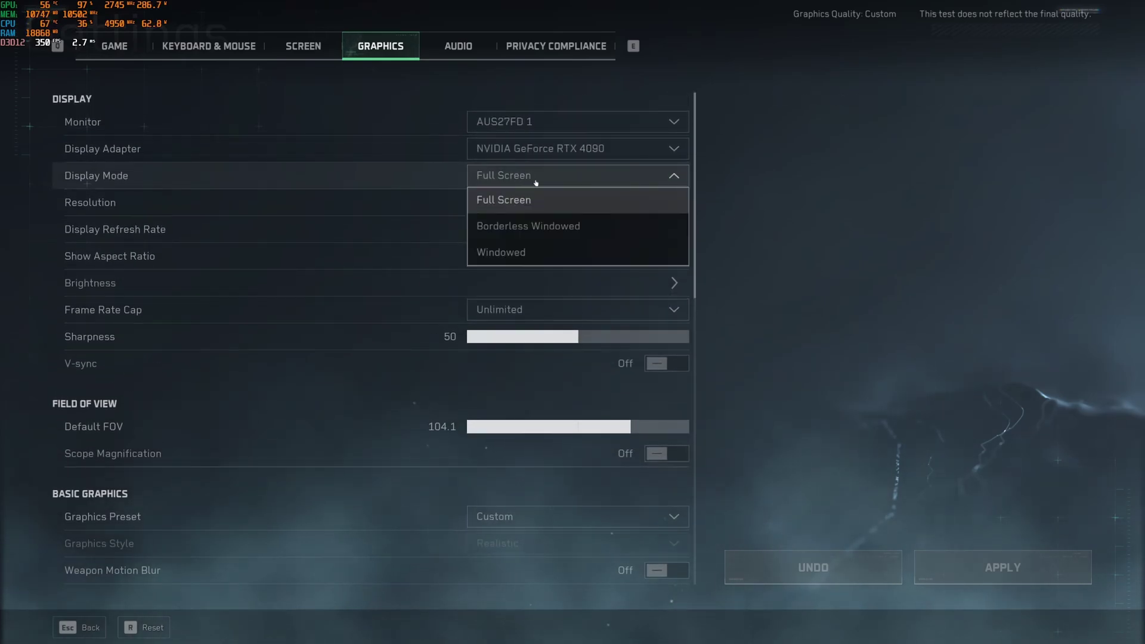
left_click(473, 177)
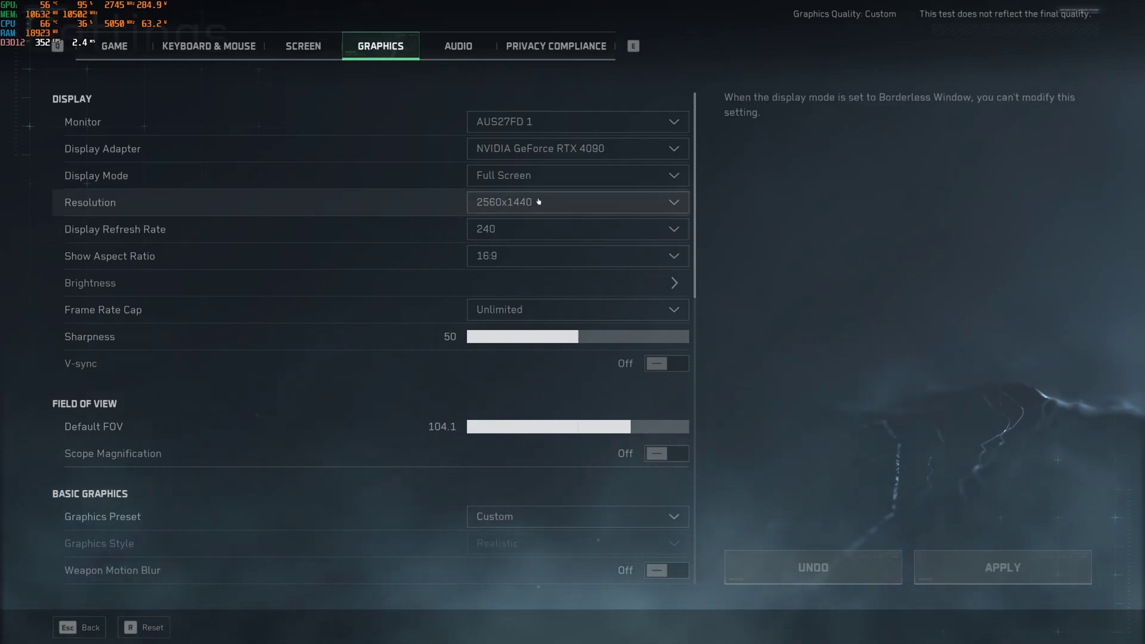
left_click(494, 233)
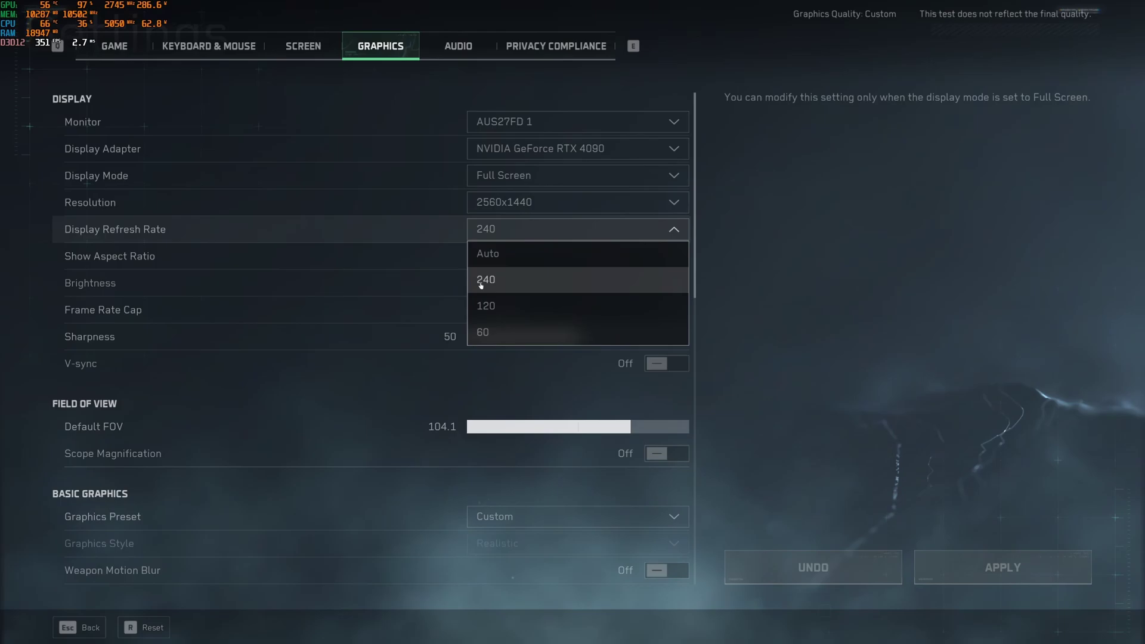
left_click(491, 230)
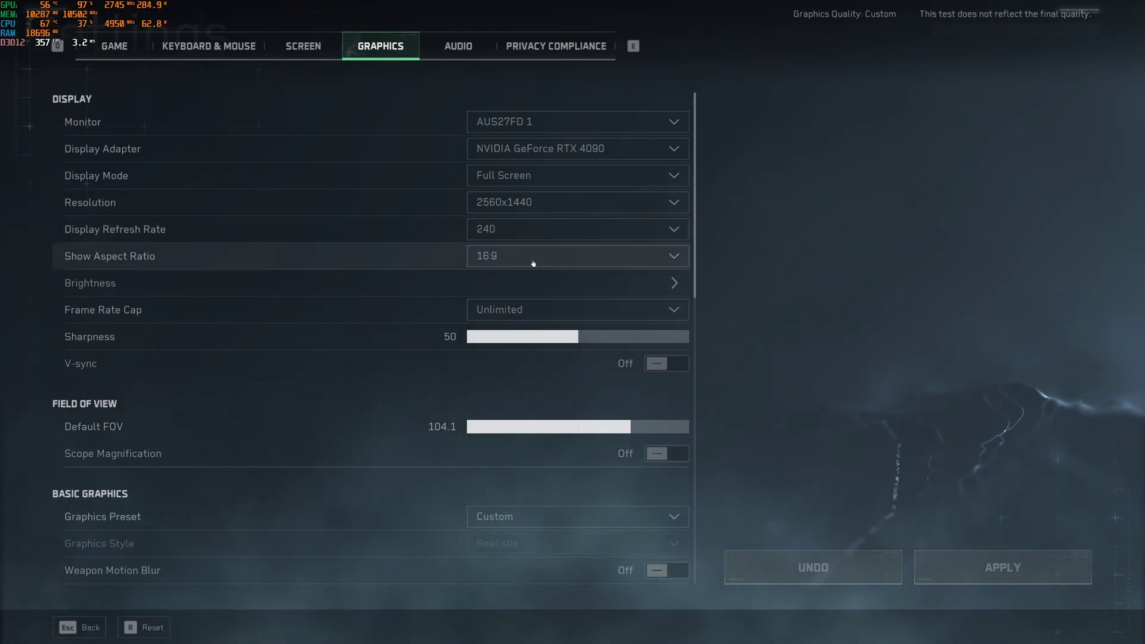
scroll(533, 263, "down", 2)
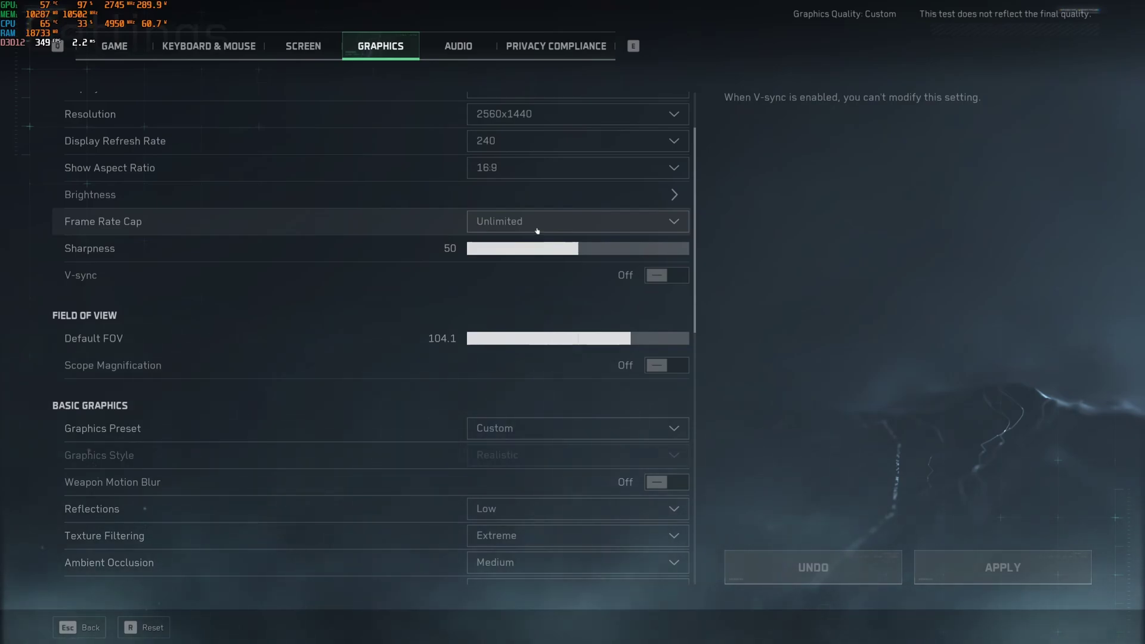
scroll(490, 225, "down", 3)
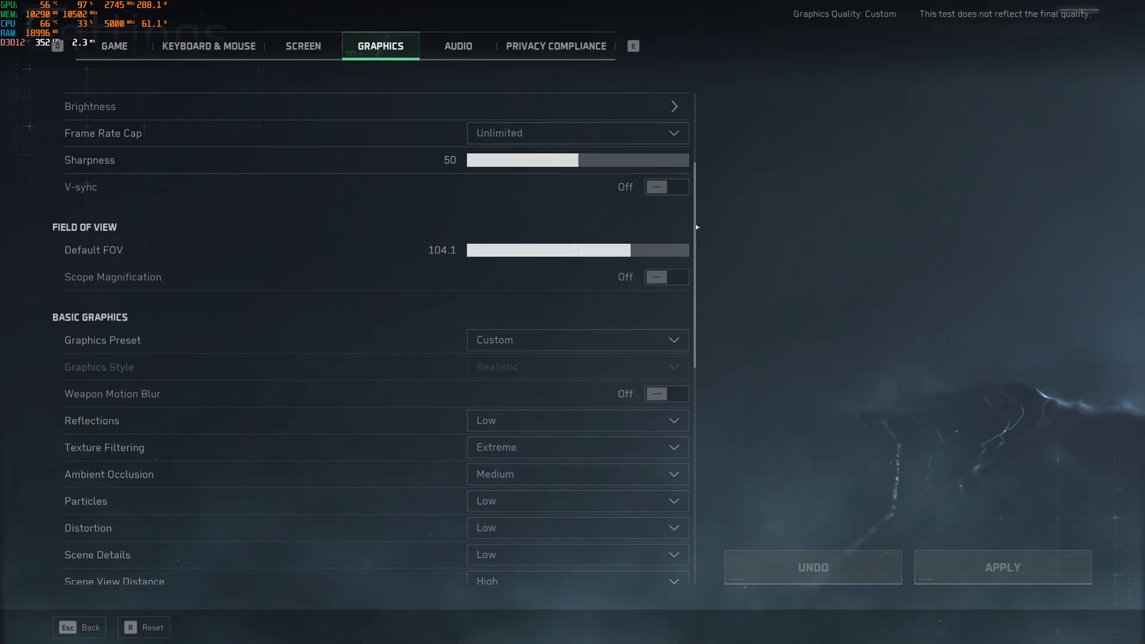
left_click_drag(695, 231, 688, 300)
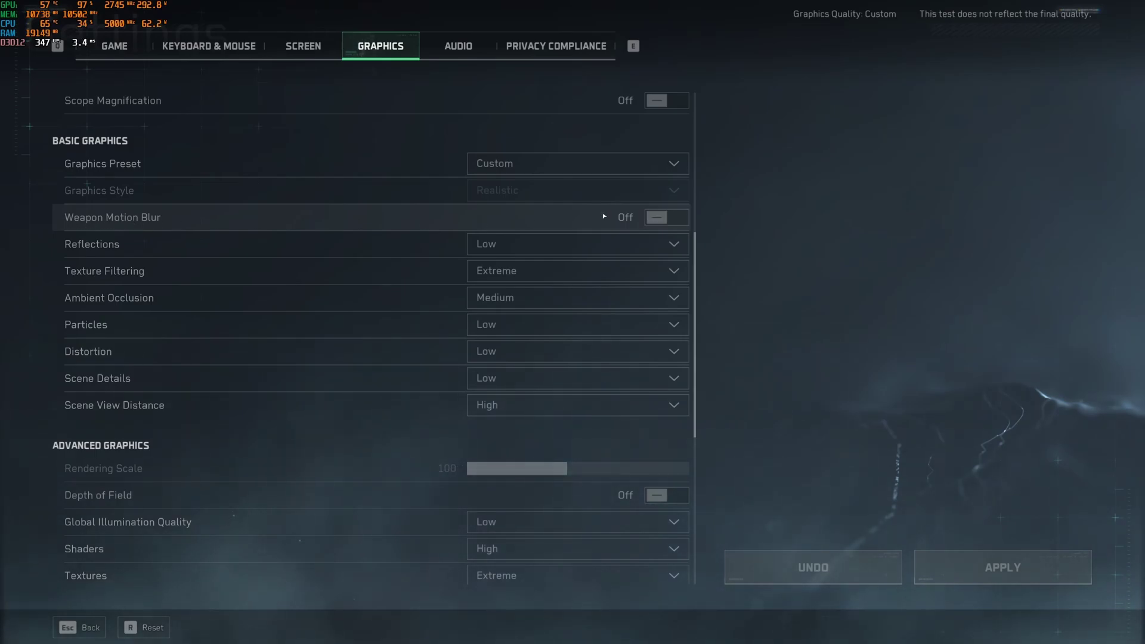
left_click(501, 244)
left_click(507, 268)
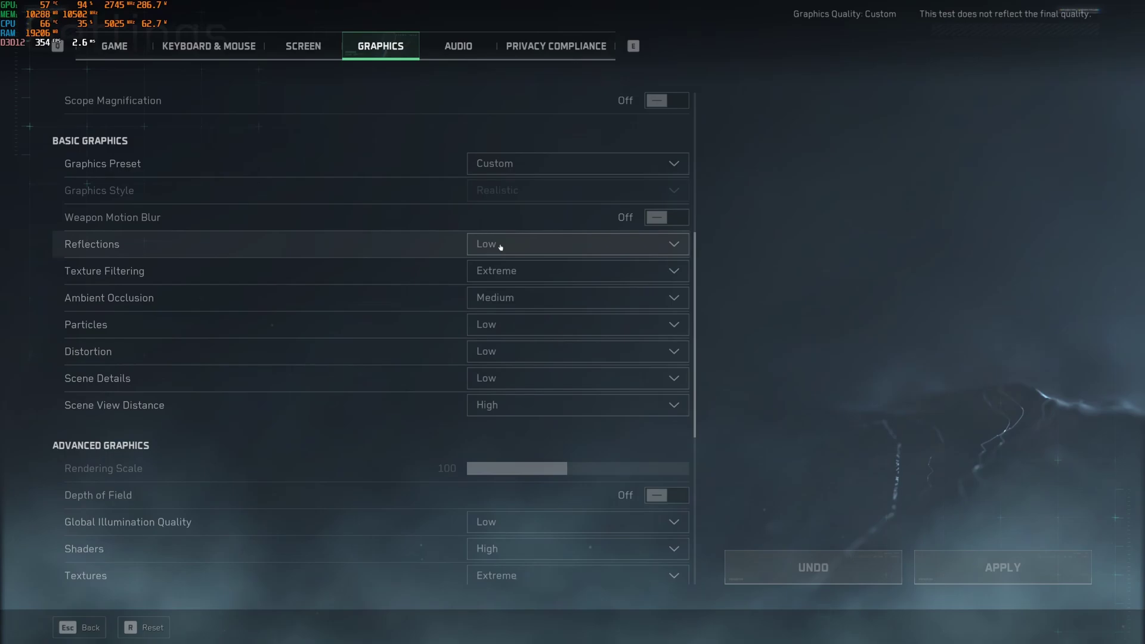
scroll(316, 254, "down", 3)
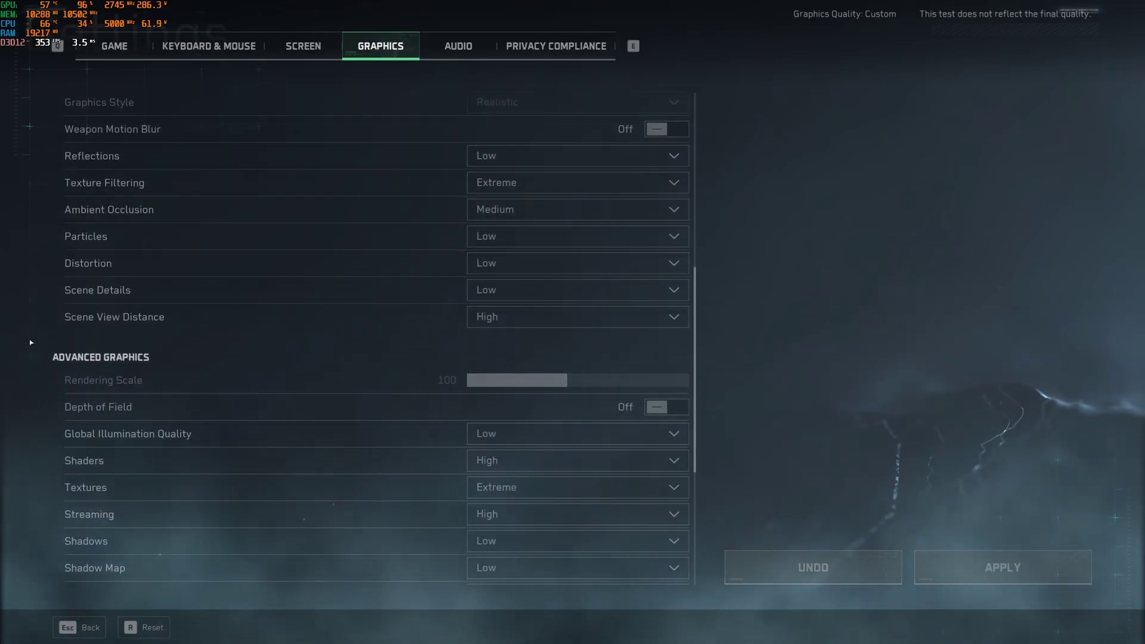
left_click(504, 182)
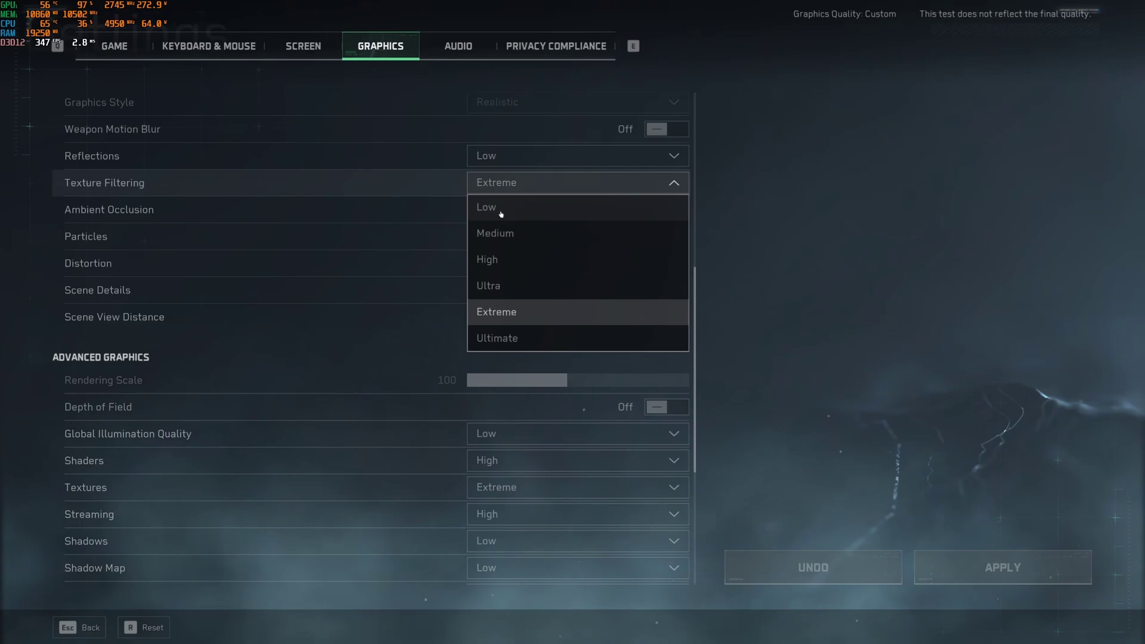
left_click(382, 256)
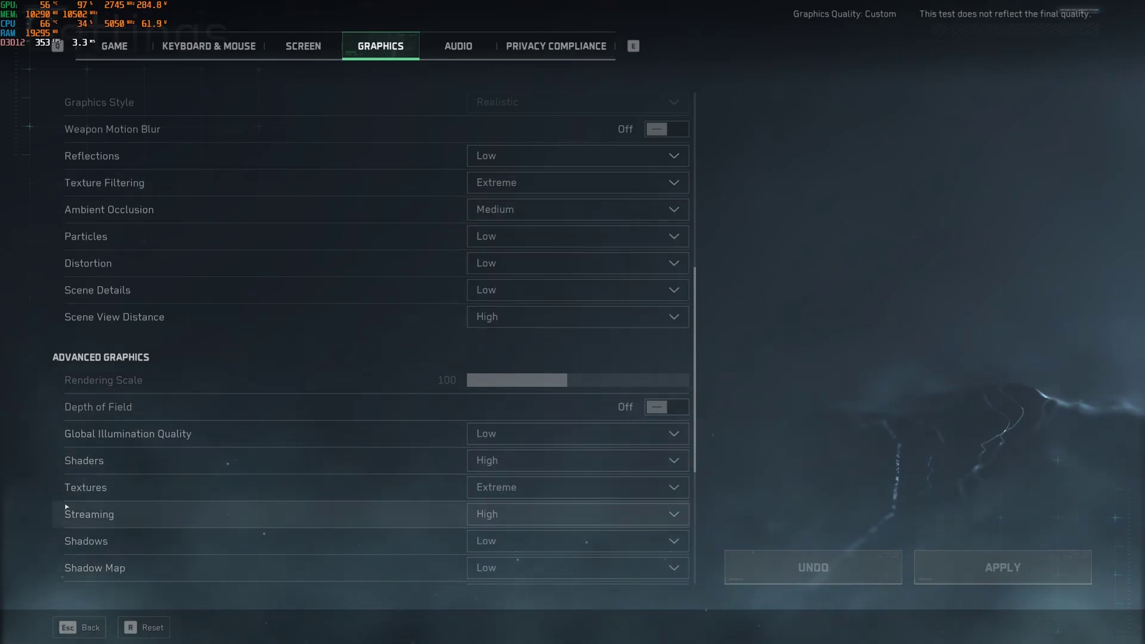
left_click(517, 214)
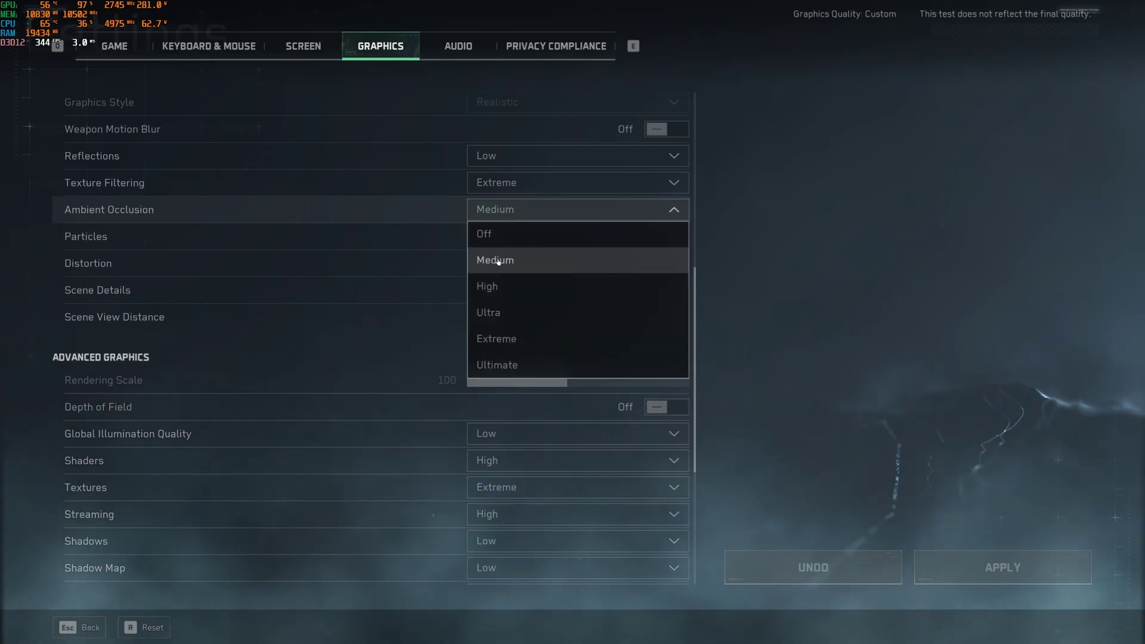
left_click(606, 212)
left_click(544, 220)
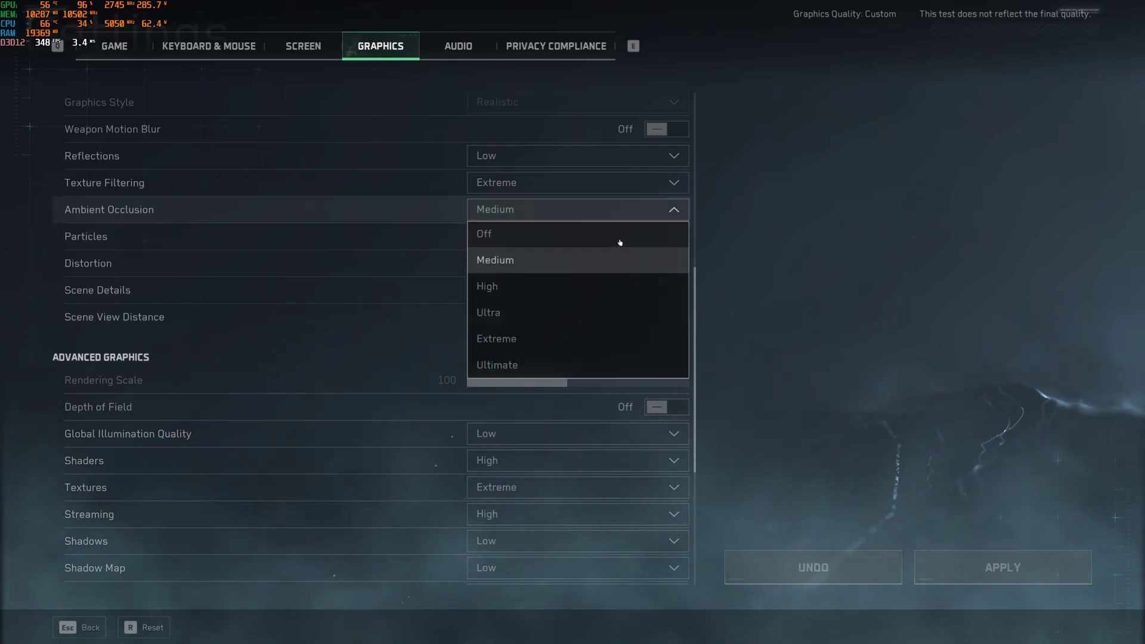
left_click(746, 238)
left_click(565, 213)
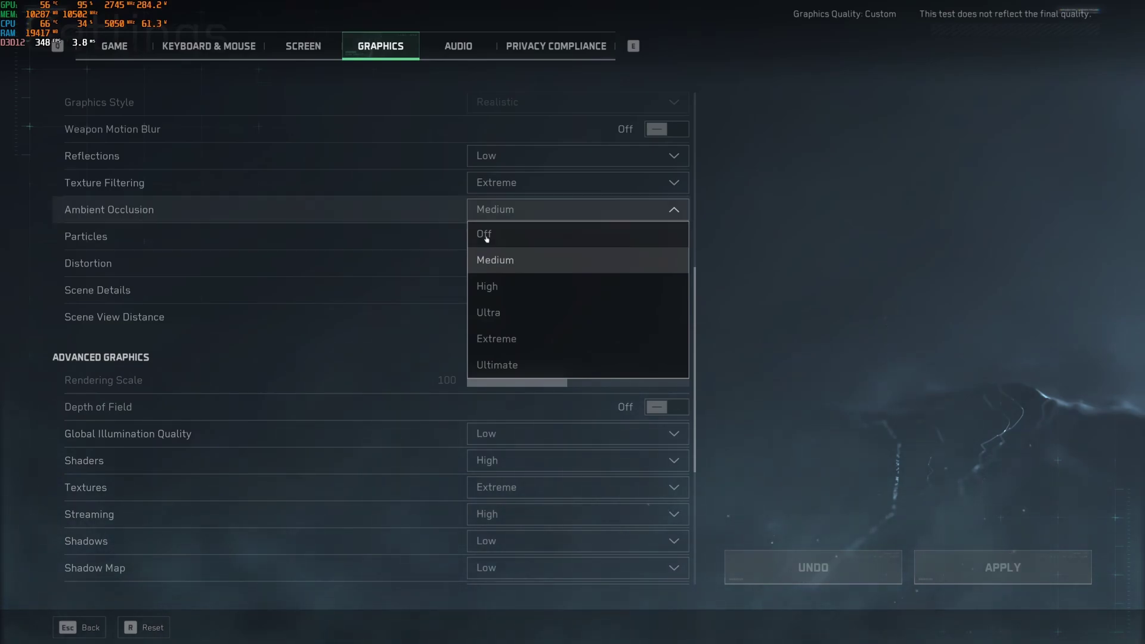
left_click(525, 213)
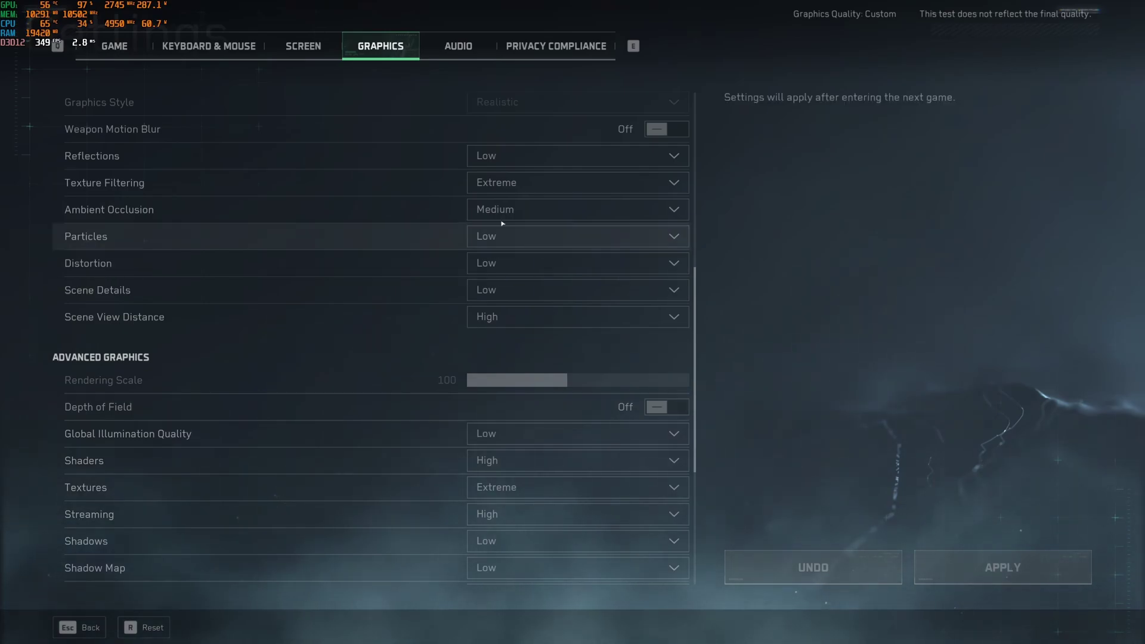
left_click(505, 244)
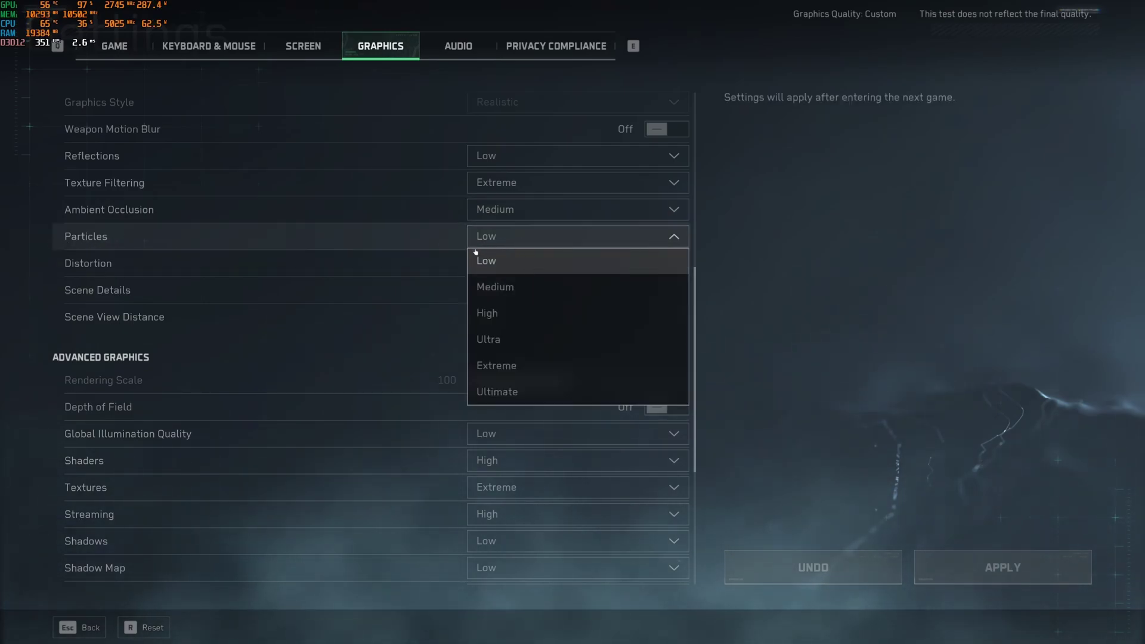
left_click(528, 236)
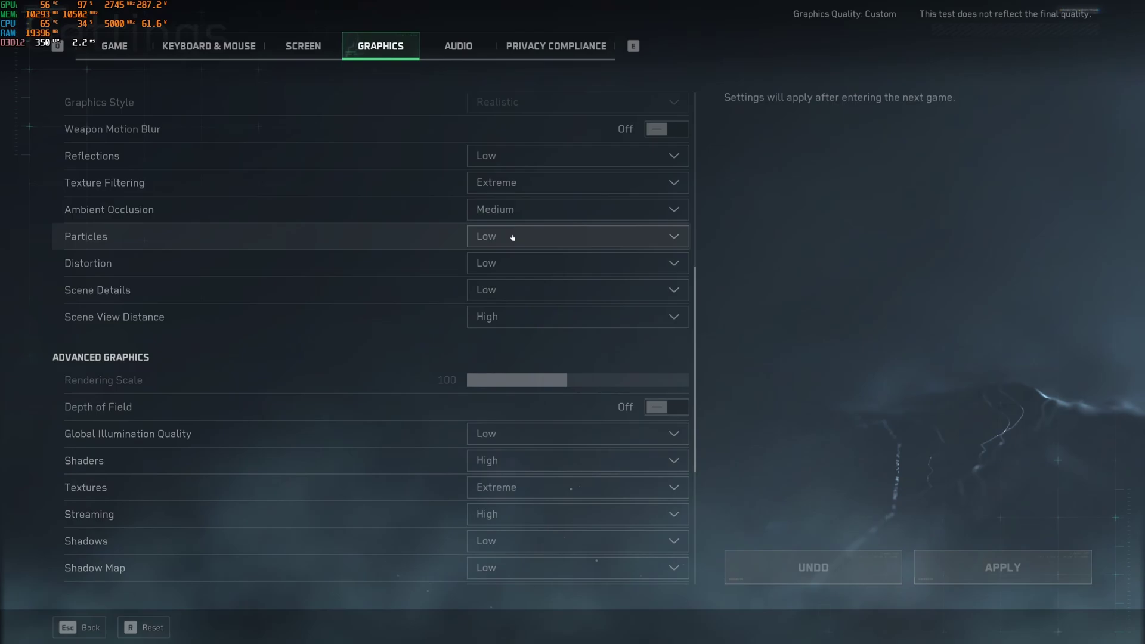
scroll(300, 224, "down", 2)
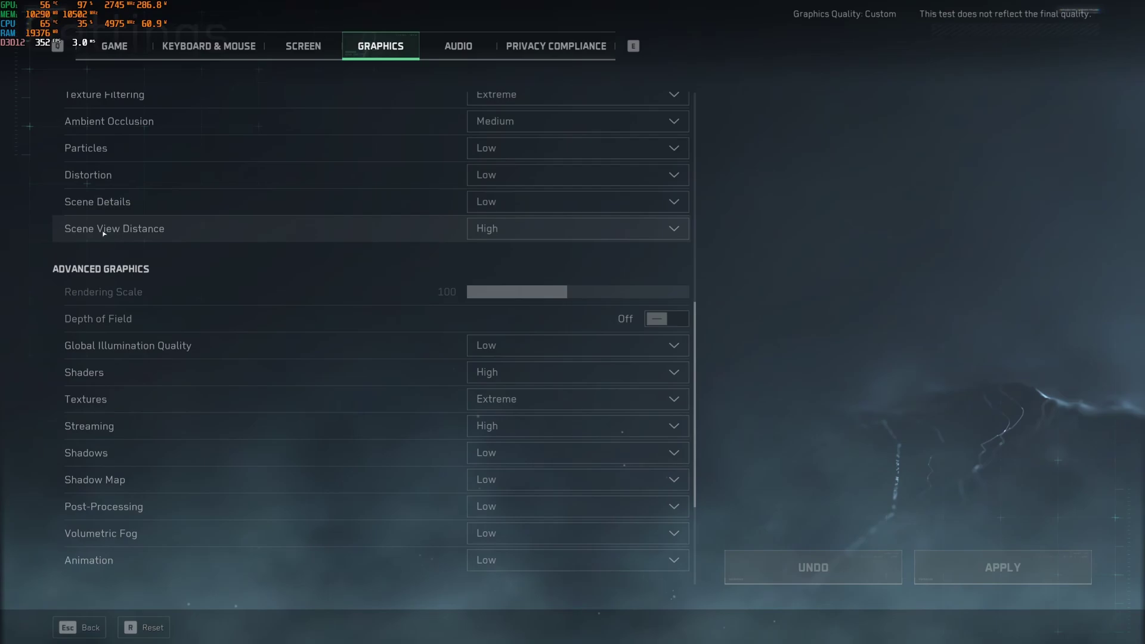
left_click(142, 236)
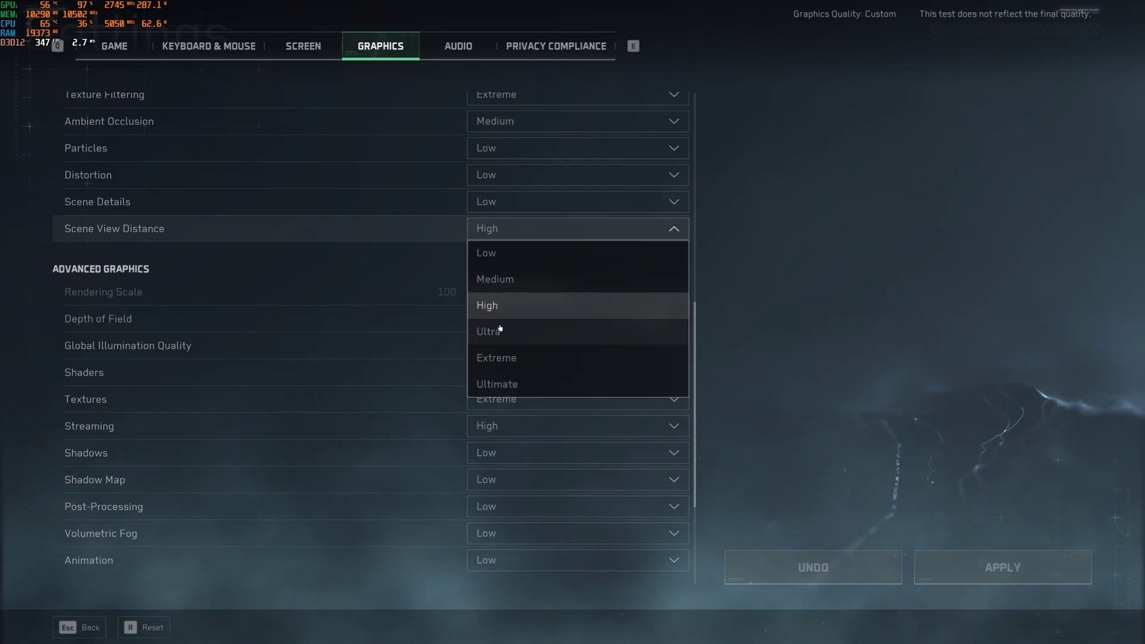
left_click(573, 310)
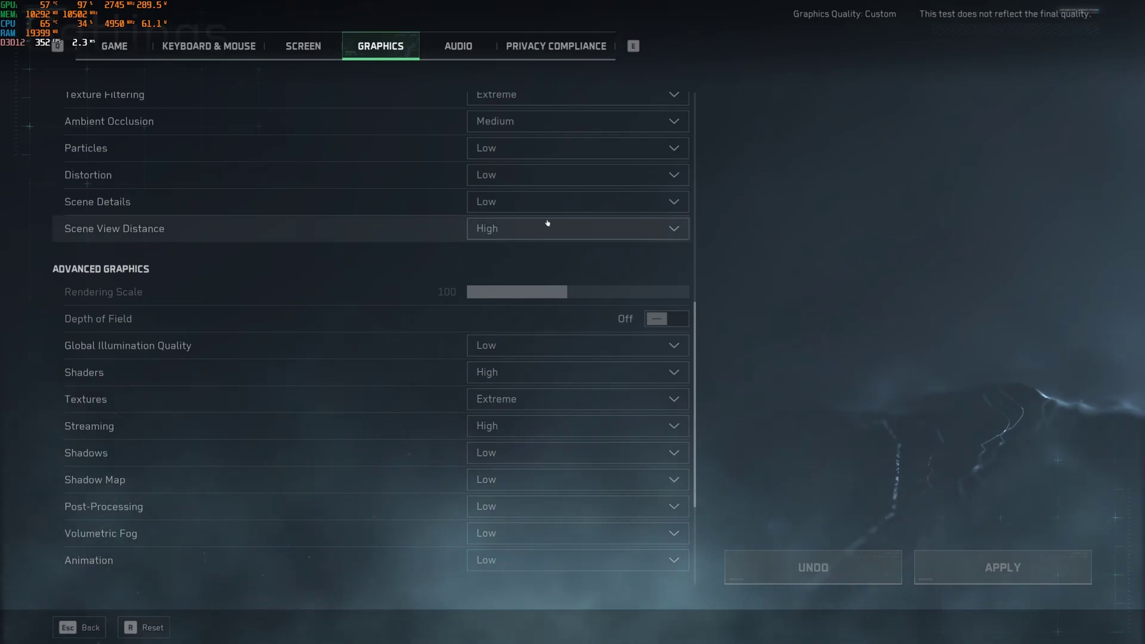
scroll(755, 304, "down", 2)
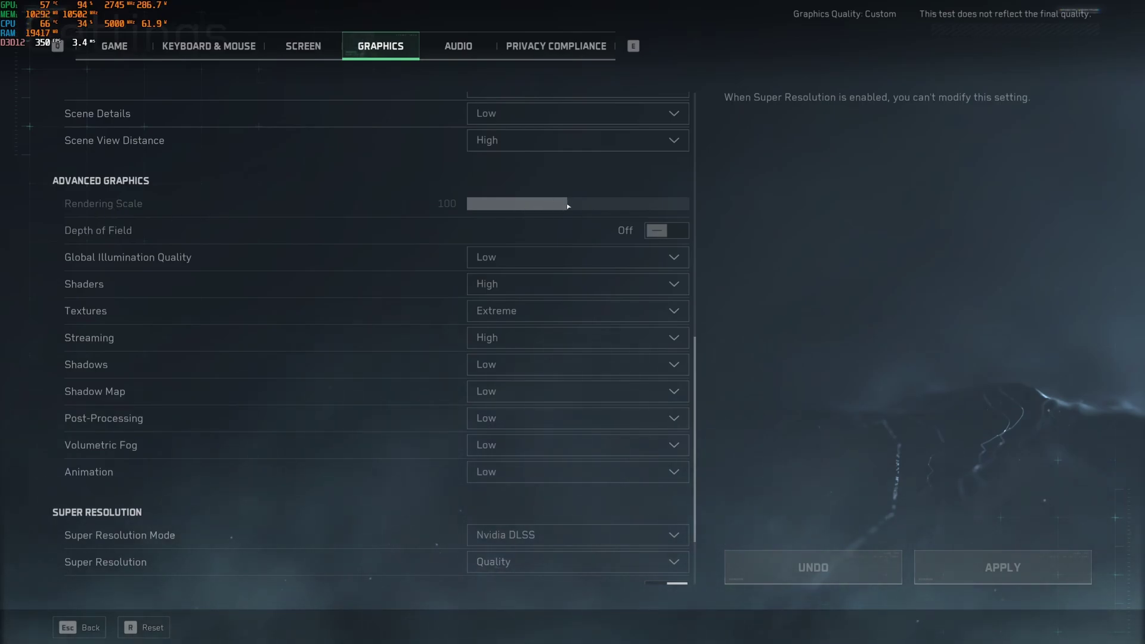
scroll(184, 223, "down", 2)
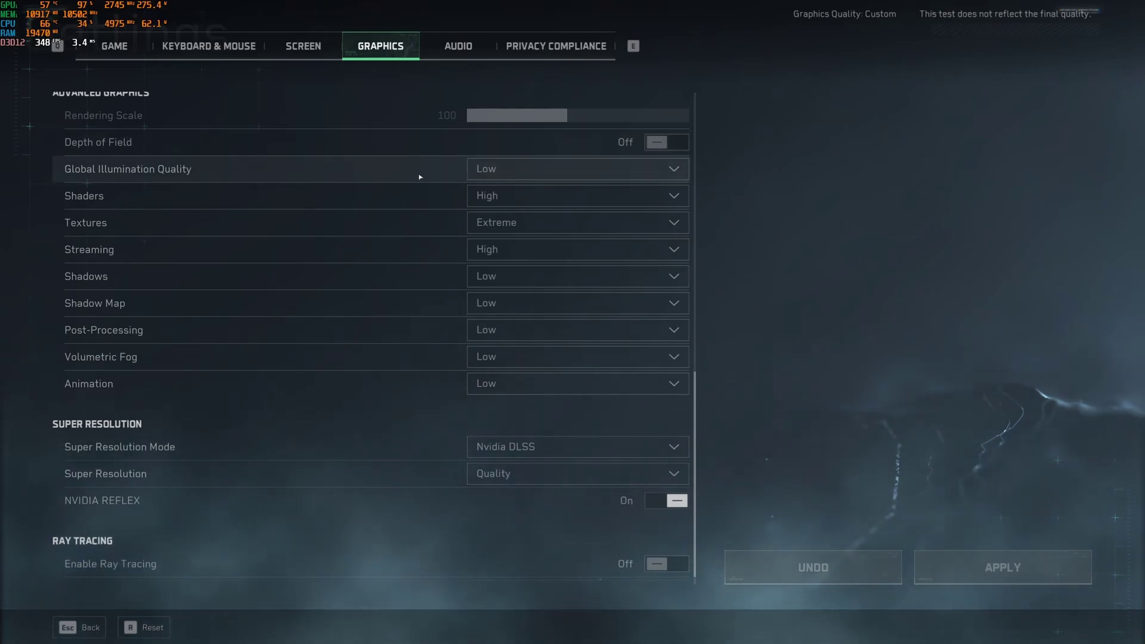
left_click(539, 169)
left_click(750, 188)
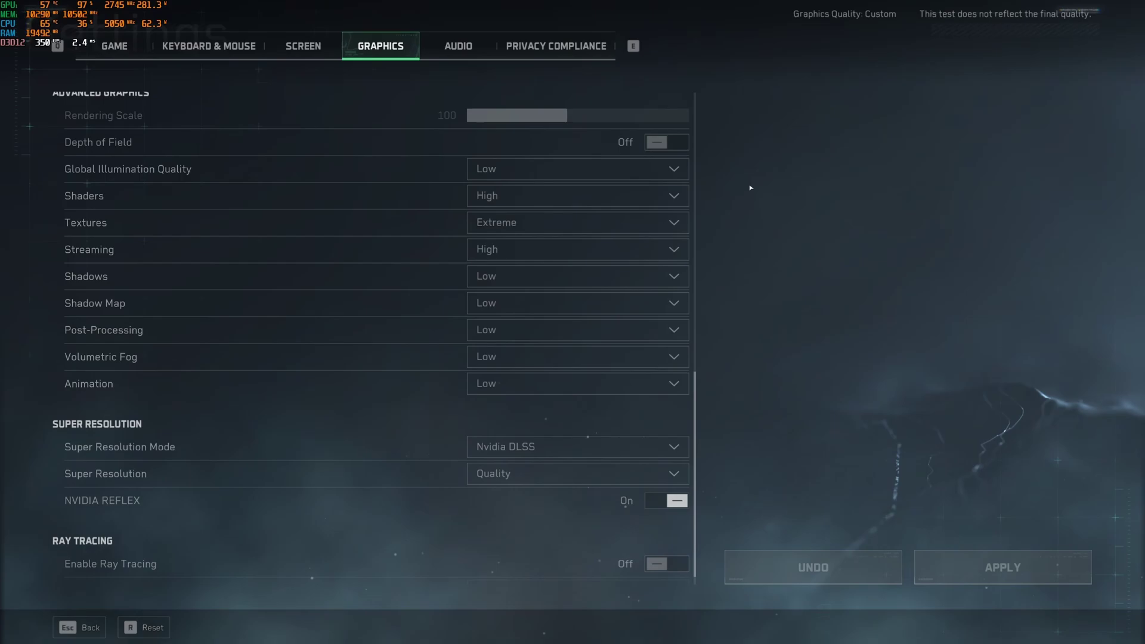
left_click(509, 196)
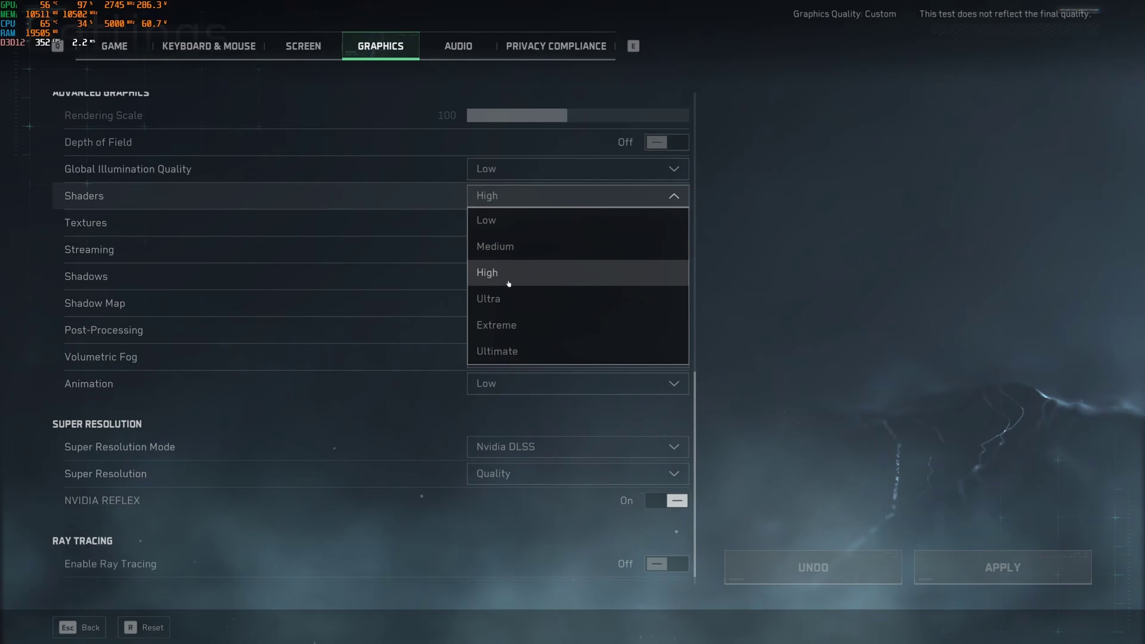
left_click(788, 310)
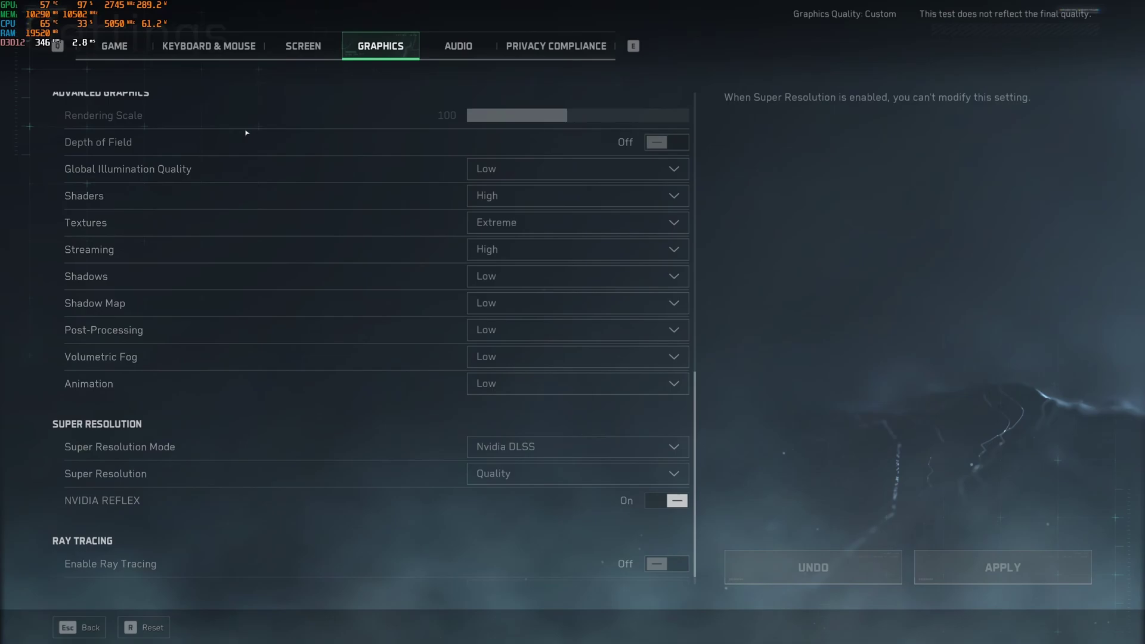
scroll(523, 249, "up", 3)
scroll(518, 346, "down", 3)
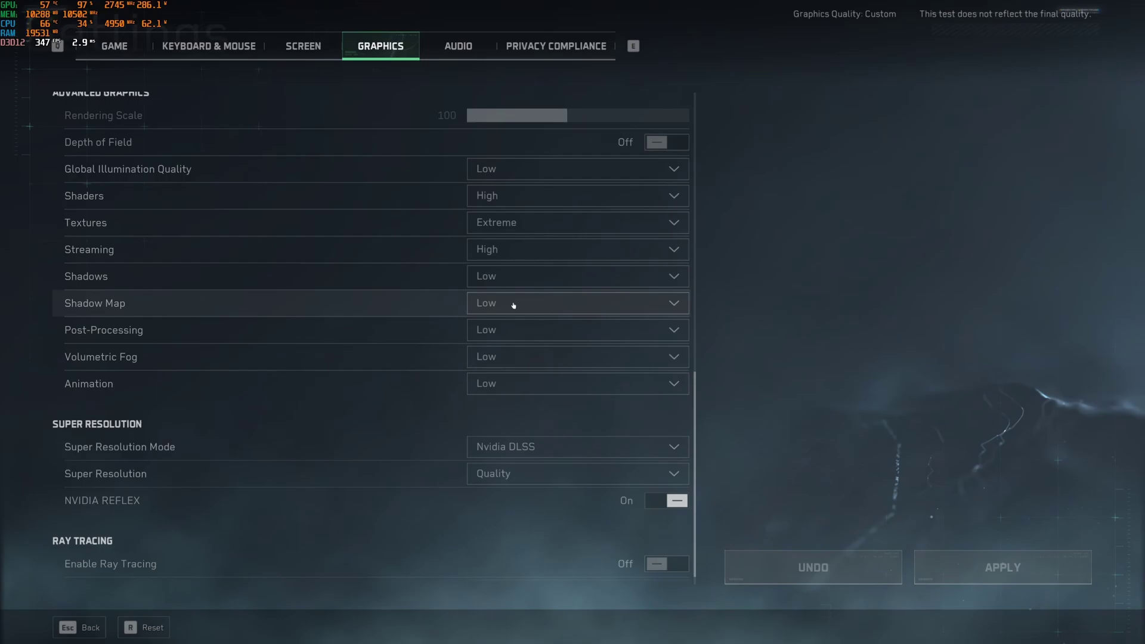
left_click(512, 338)
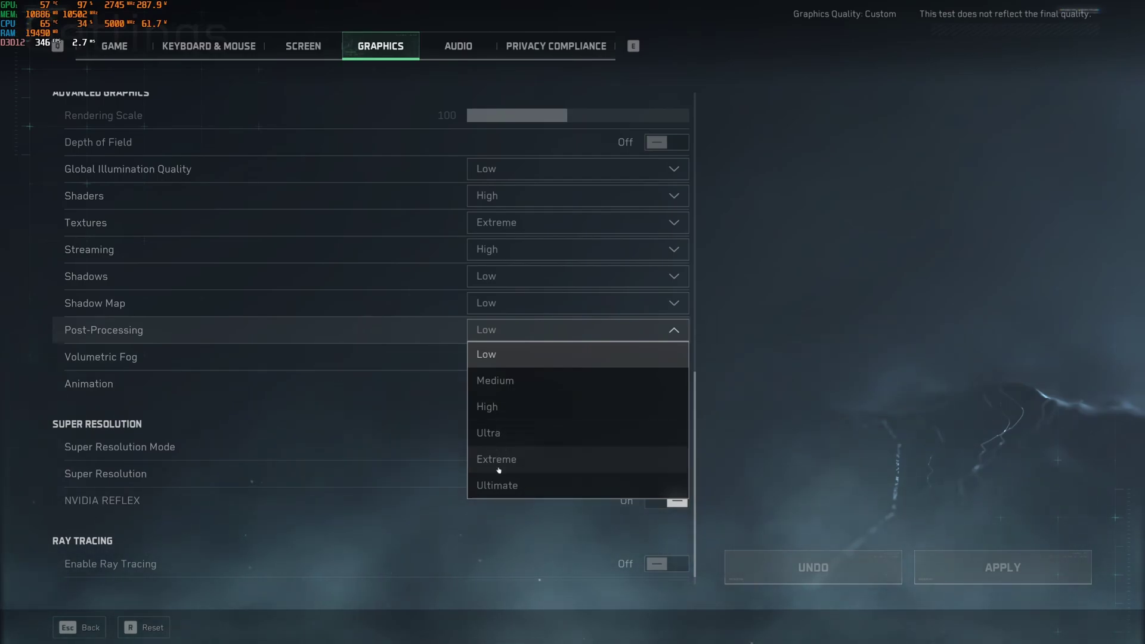
left_click(763, 415)
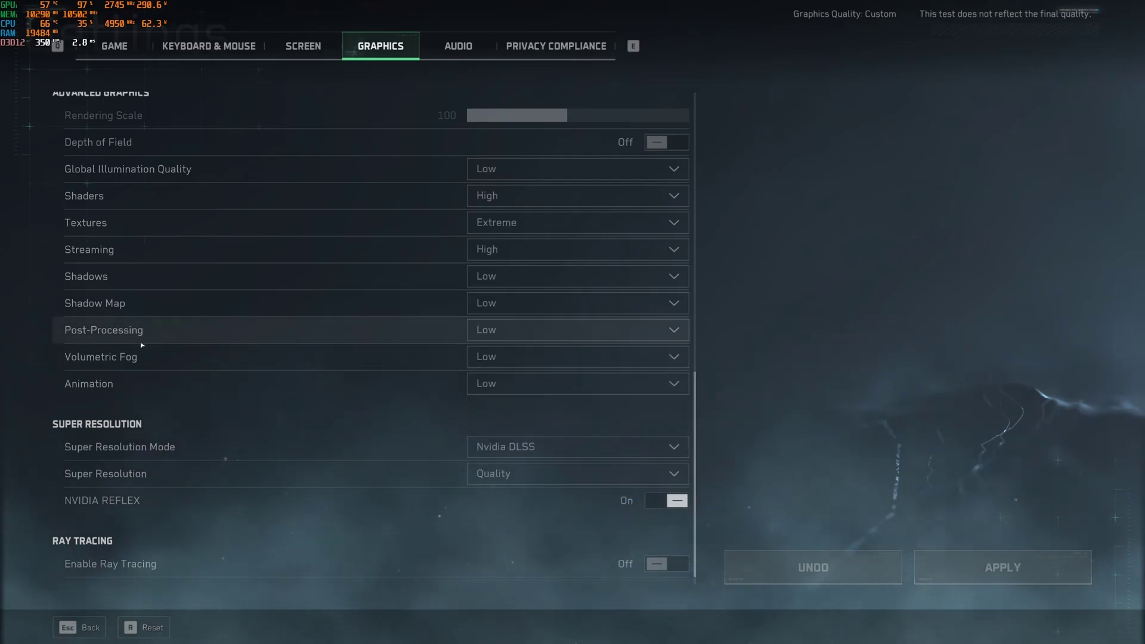
scroll(142, 344, "down", 1)
left_click(487, 339)
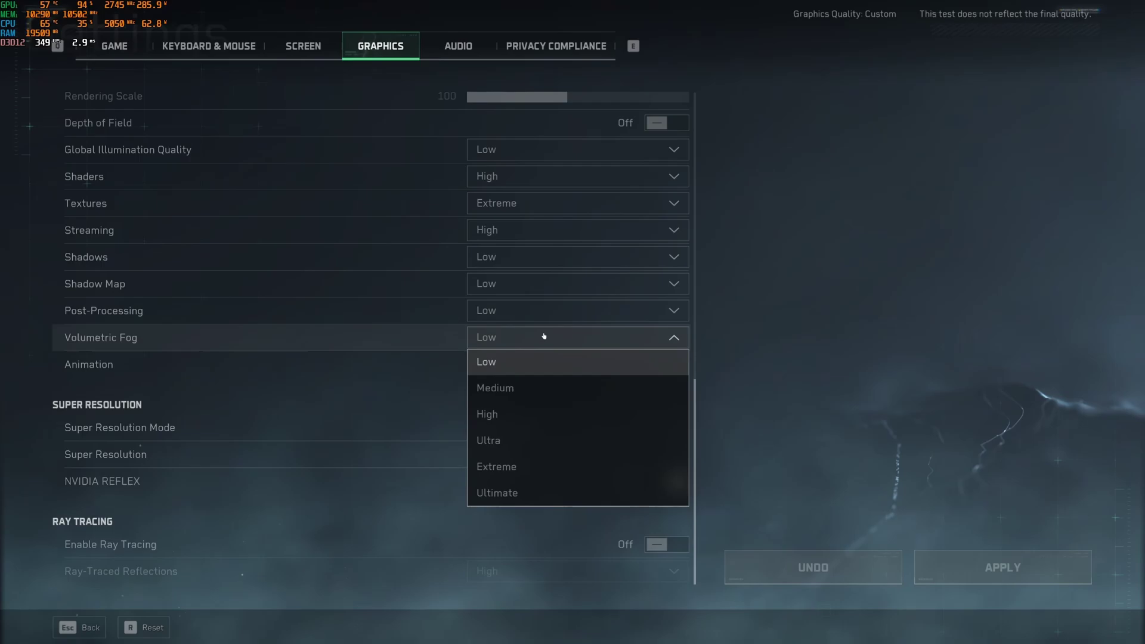
left_click(717, 348)
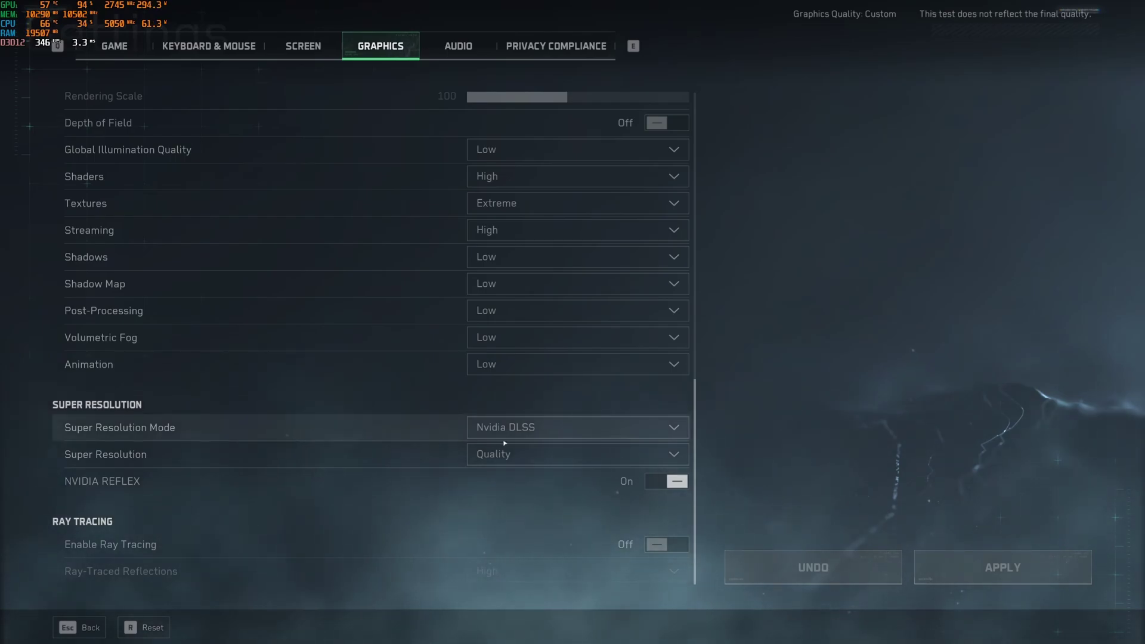
left_click(528, 432)
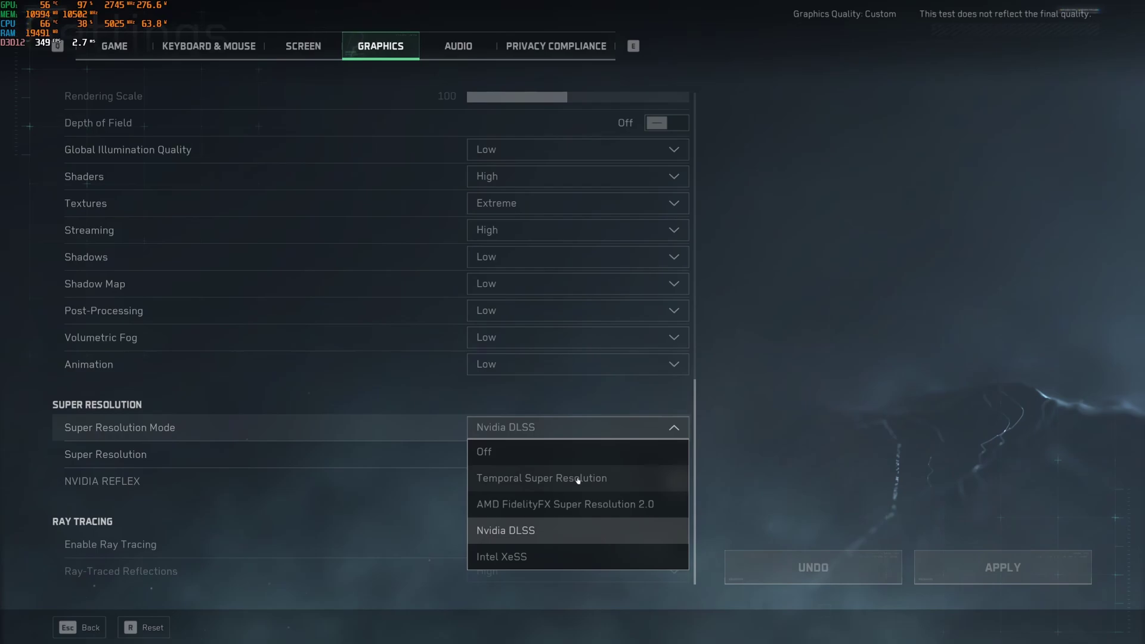
left_click(544, 505)
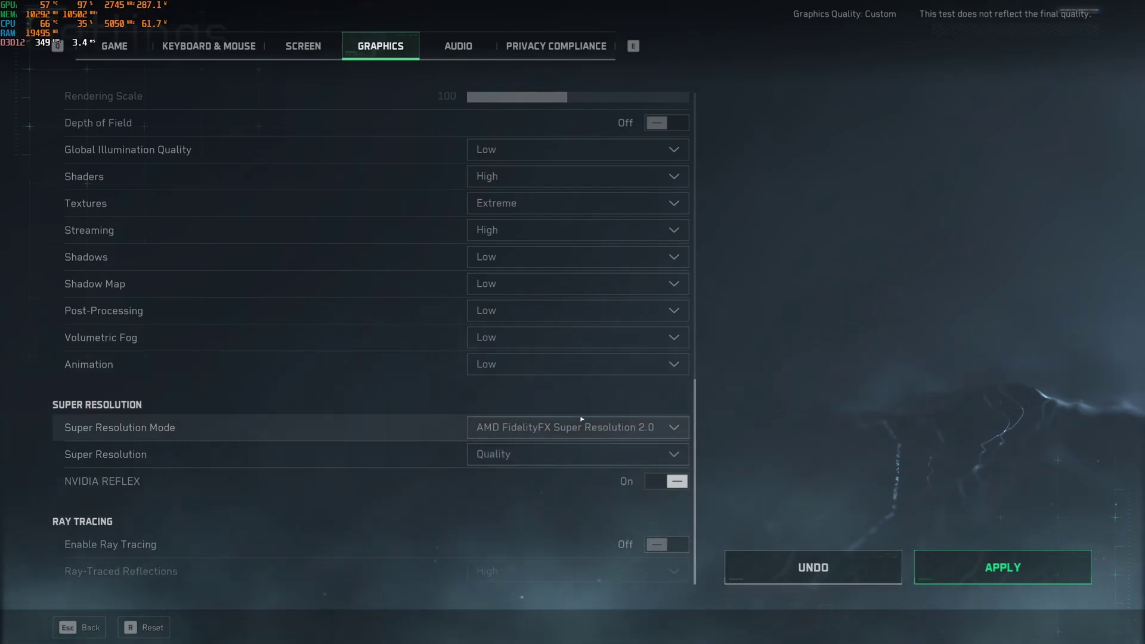
left_click(528, 459)
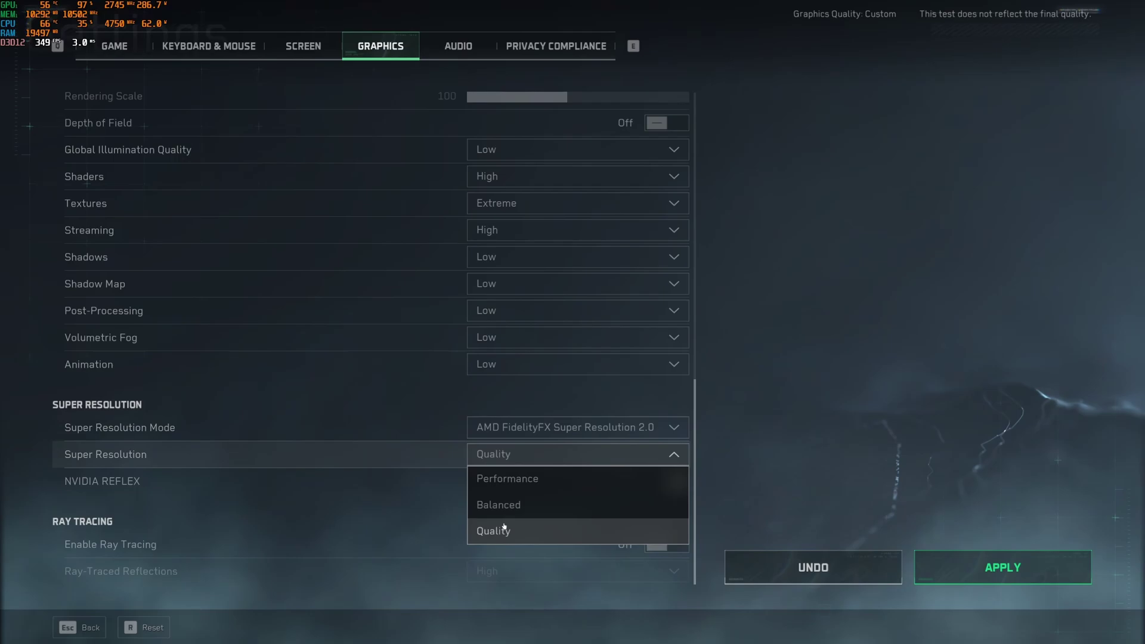
left_click(662, 454)
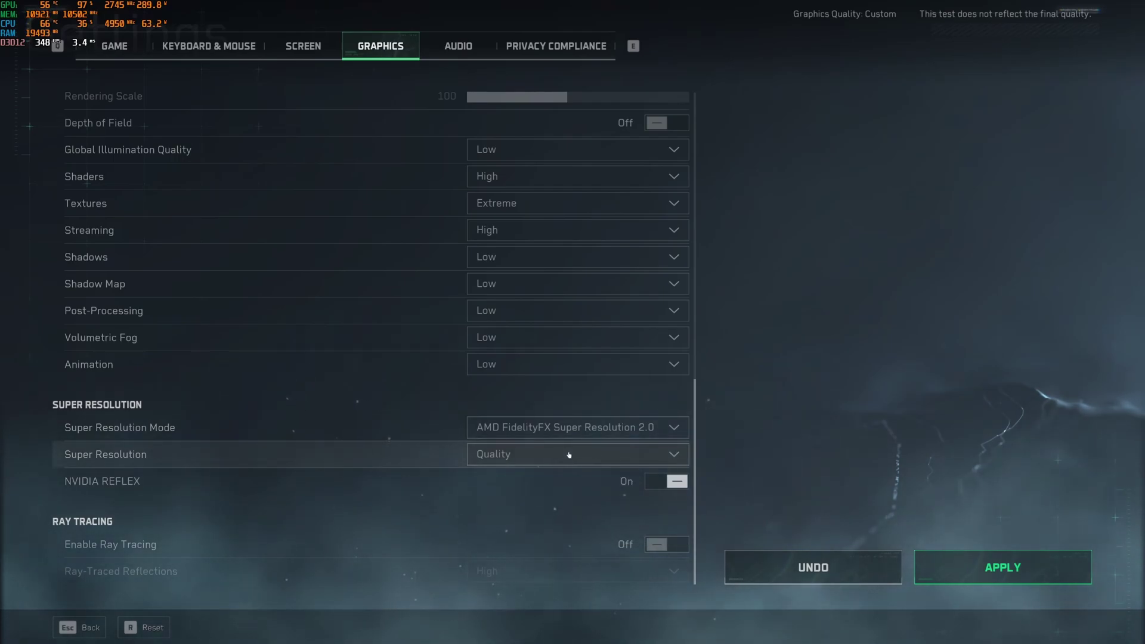
left_click(632, 427)
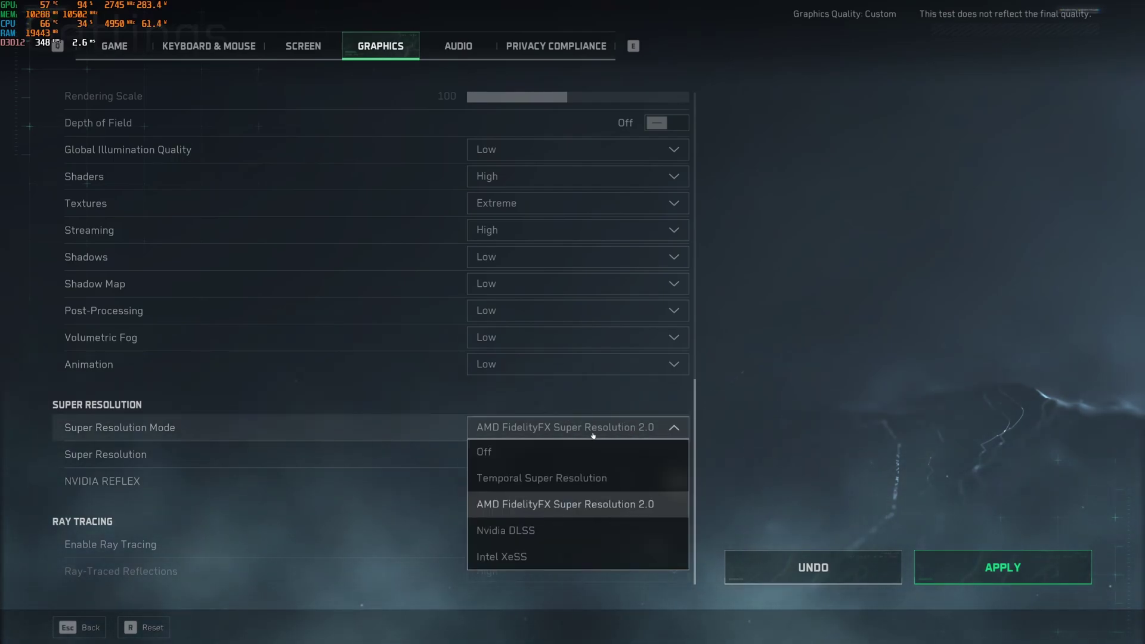
left_click(534, 532)
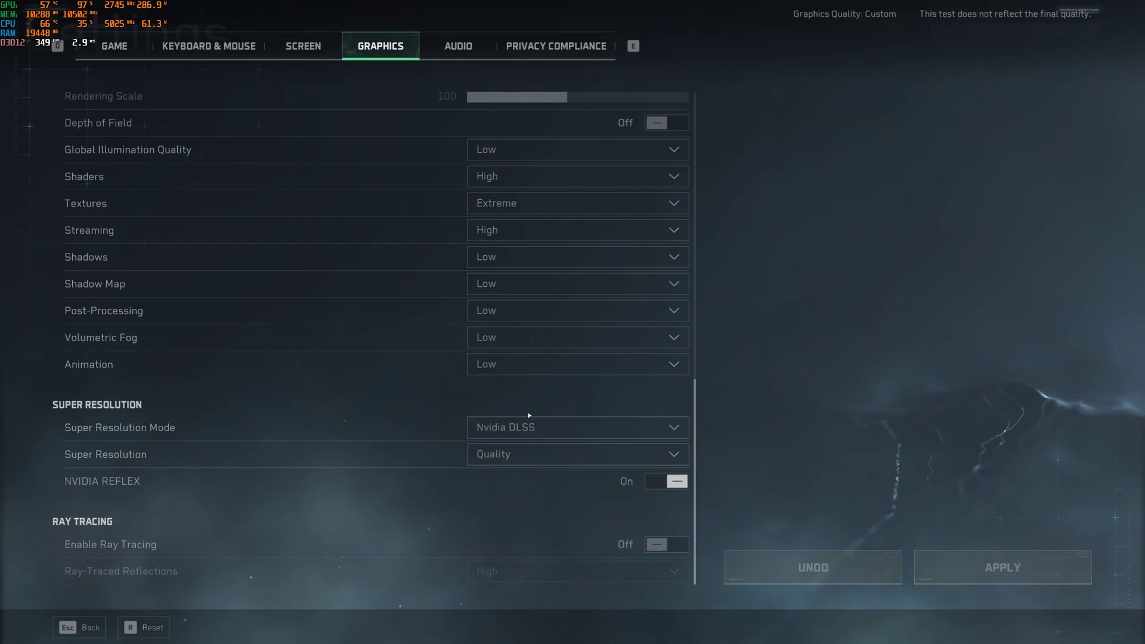
left_click(549, 453)
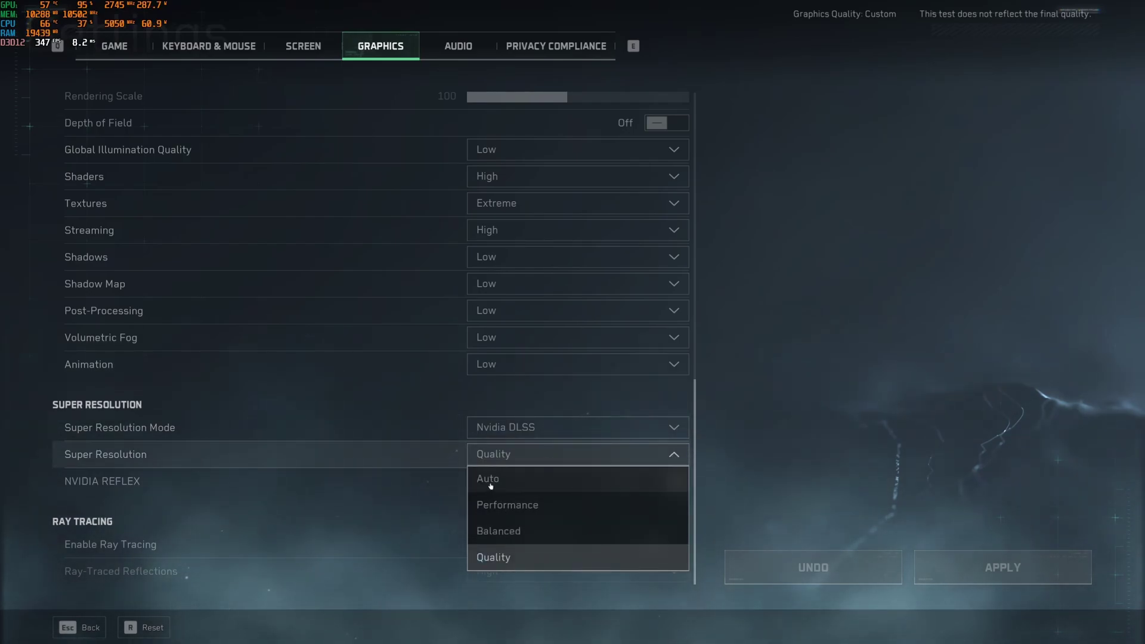
left_click(722, 460)
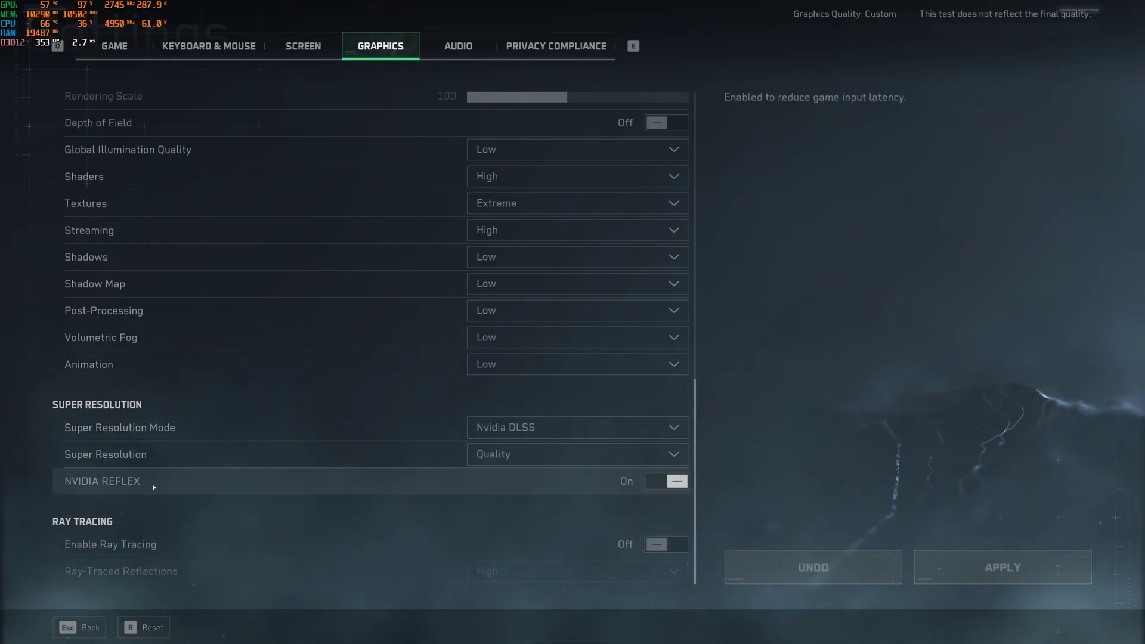
left_click(530, 433)
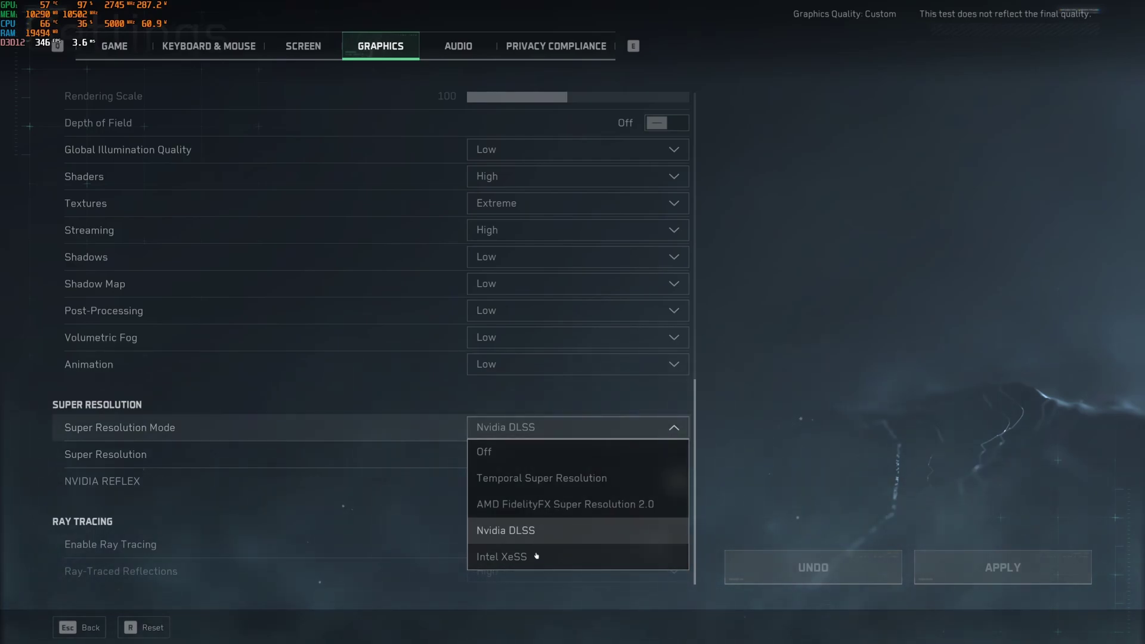
left_click(498, 452)
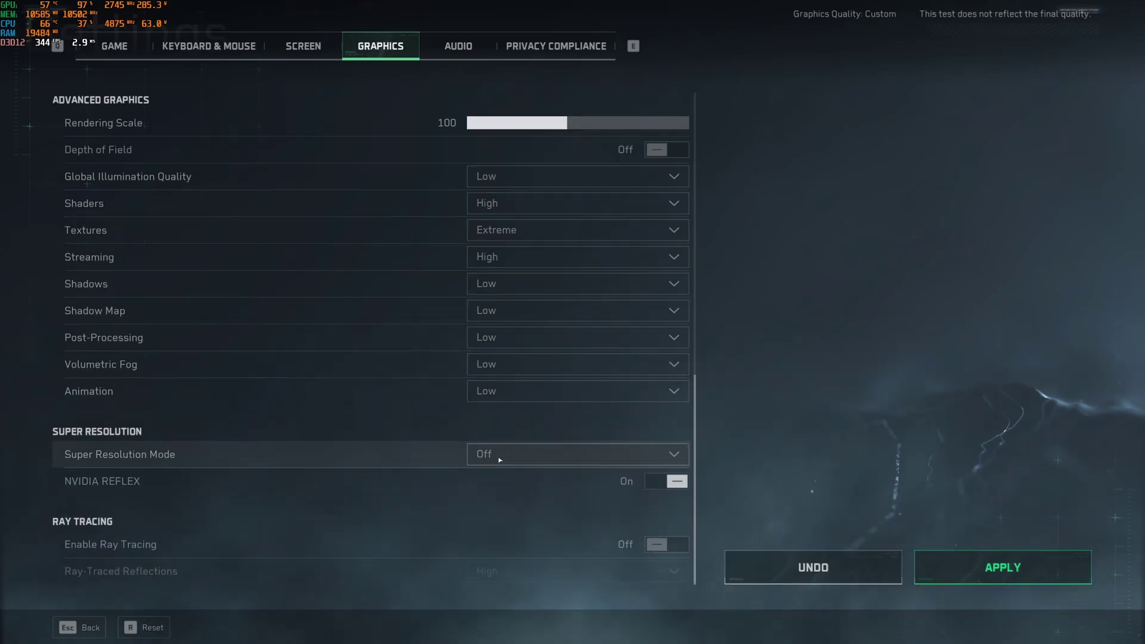
left_click(538, 457)
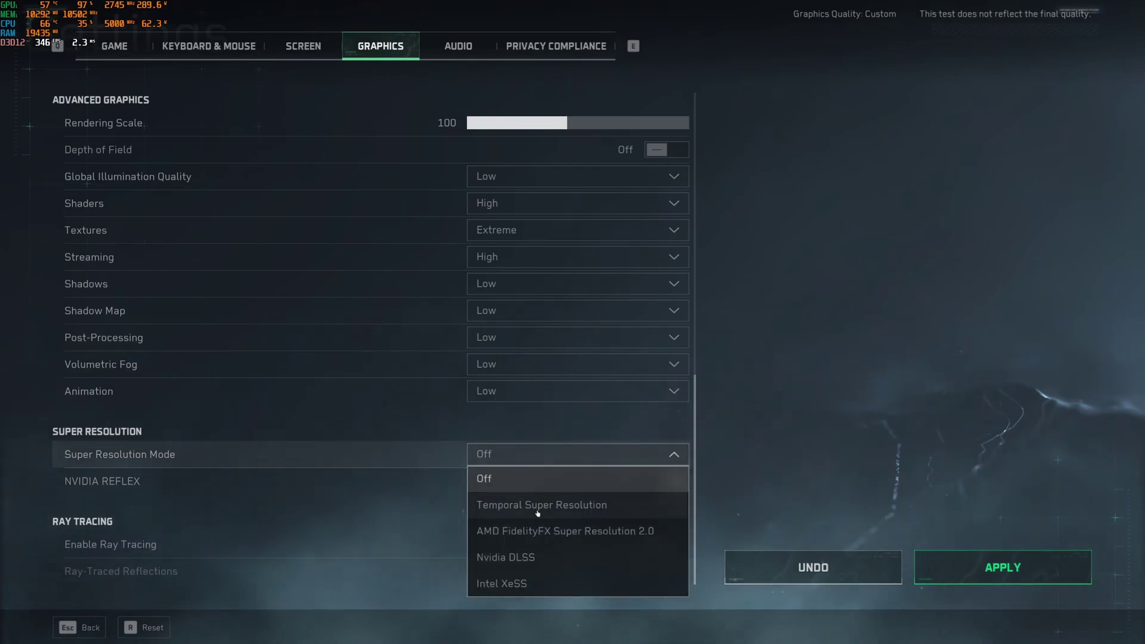
left_click(542, 557)
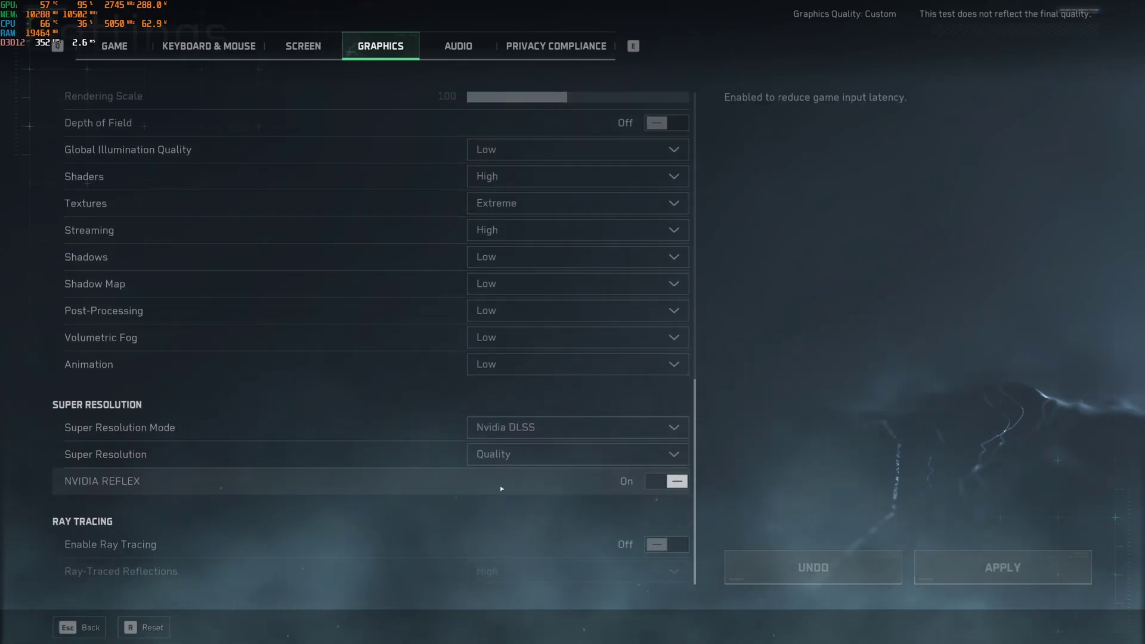